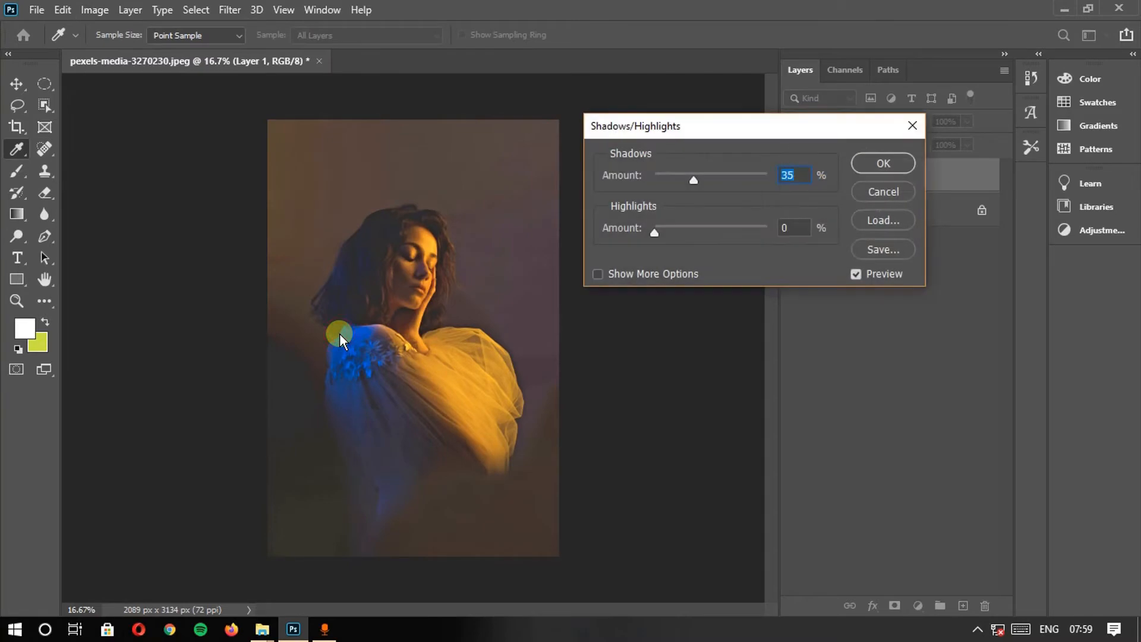
Apply Shadows/Highlights to Layer 1 with a shadows amount of 7% and a highlights amount of 17%
drag(693, 180, 661, 177)
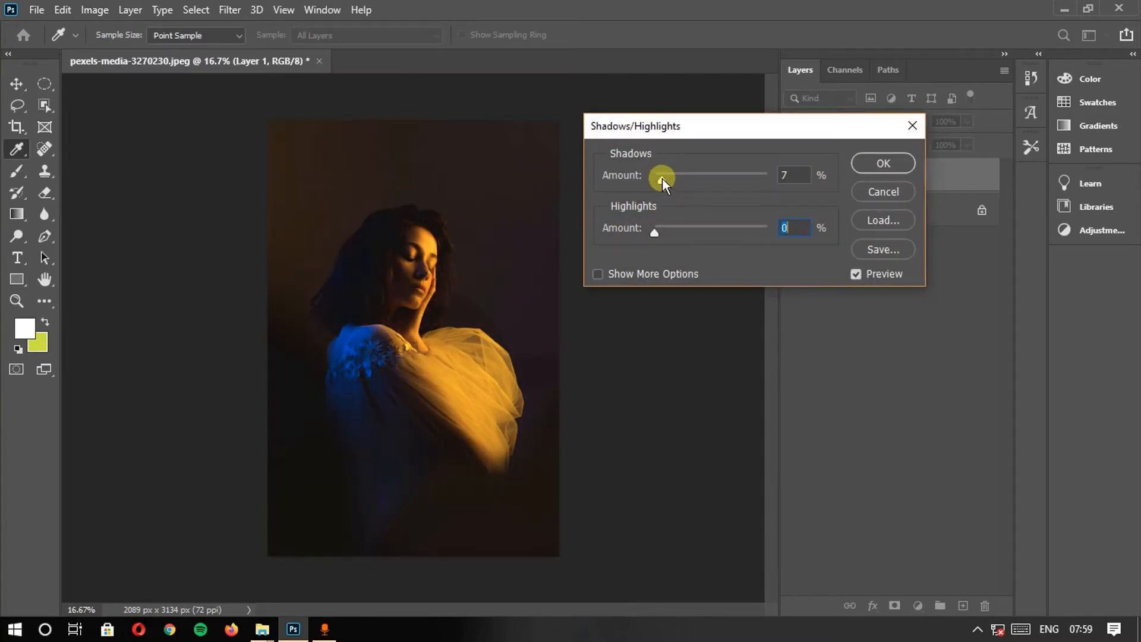
drag(663, 234, 673, 239)
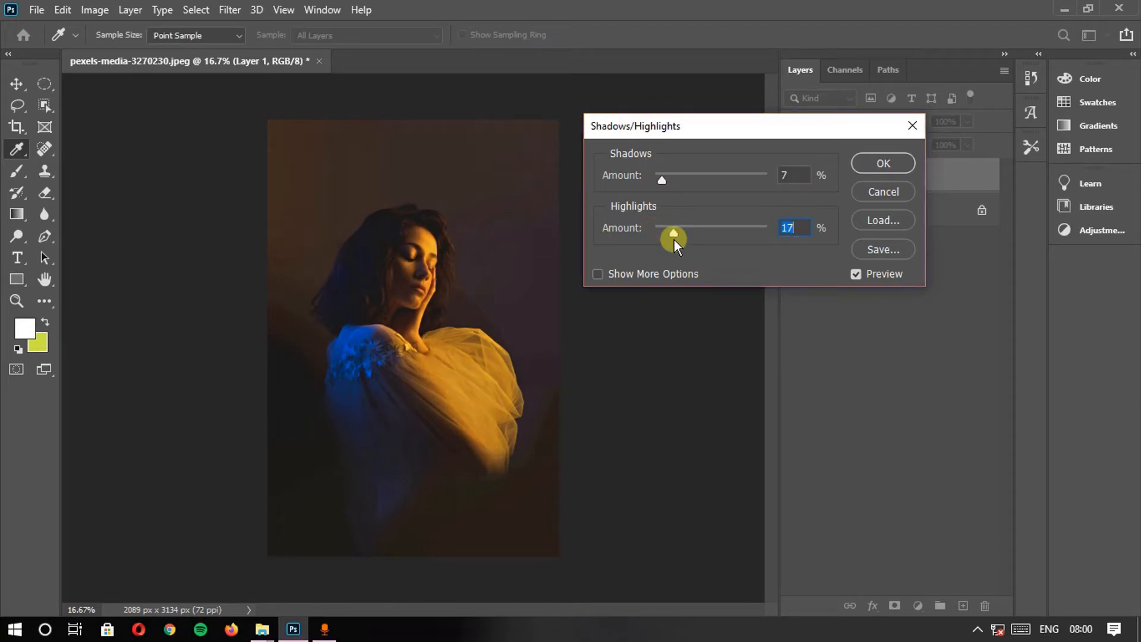
click(873, 163)
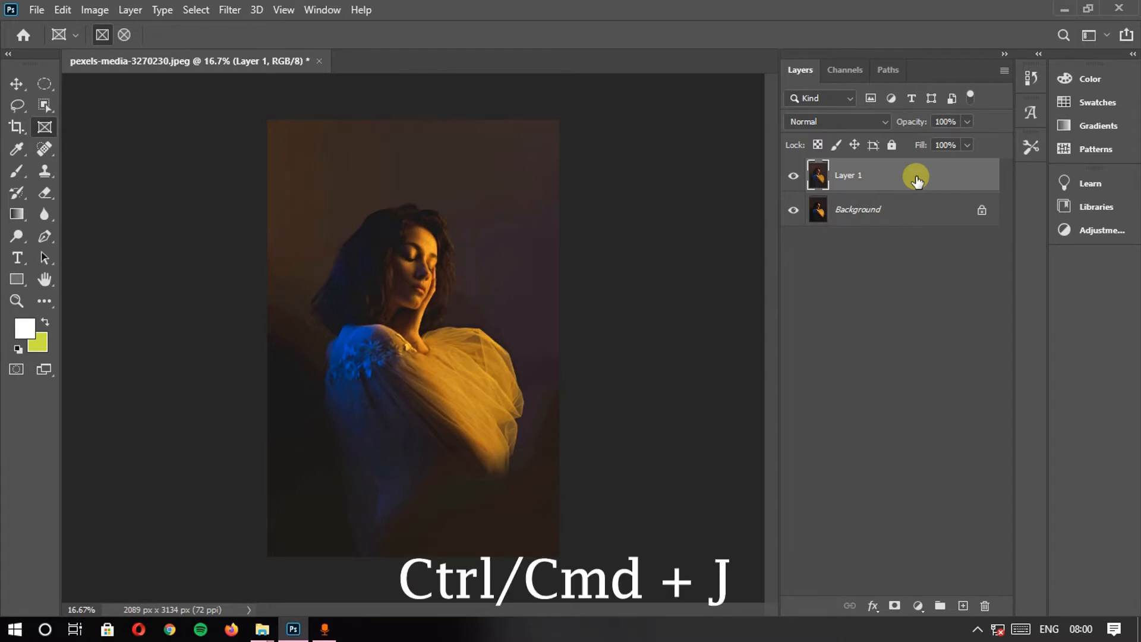
Duplicate Layer 1 in Overlay mode and apply a High Pass filter to the copy with a radius of about 2.1 pixels
key(ctrl+j)
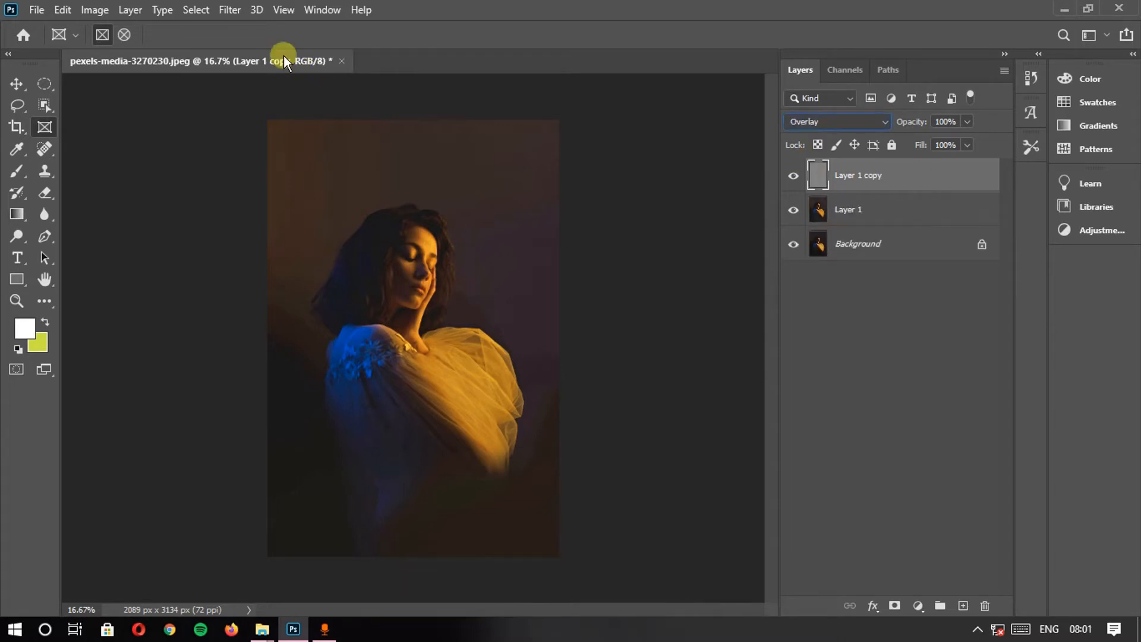
click(234, 10)
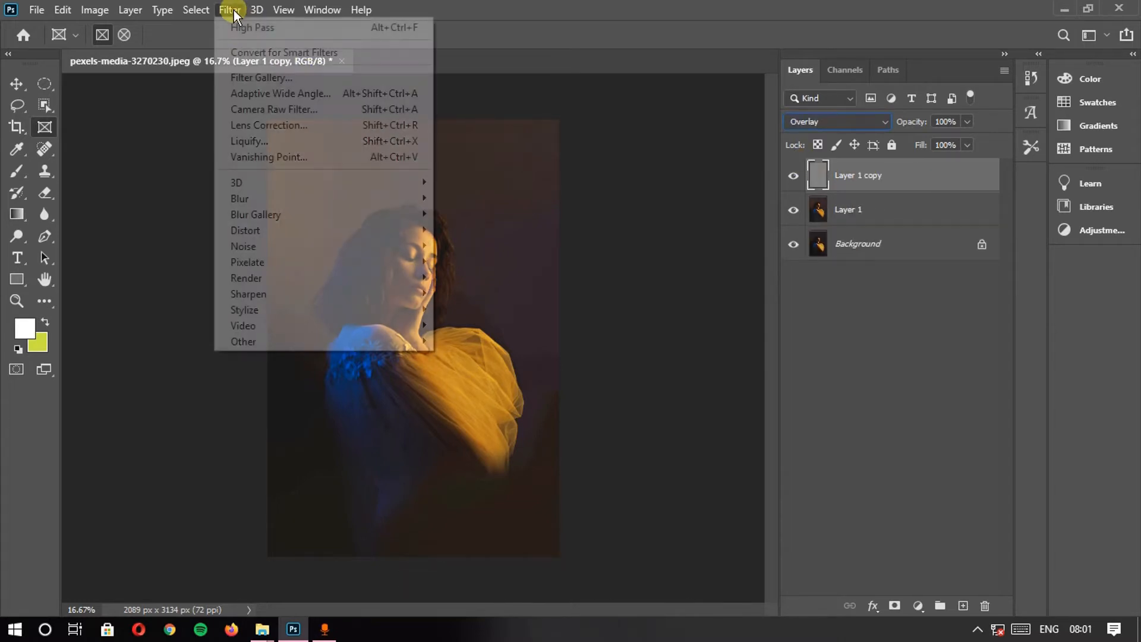
click(328, 334)
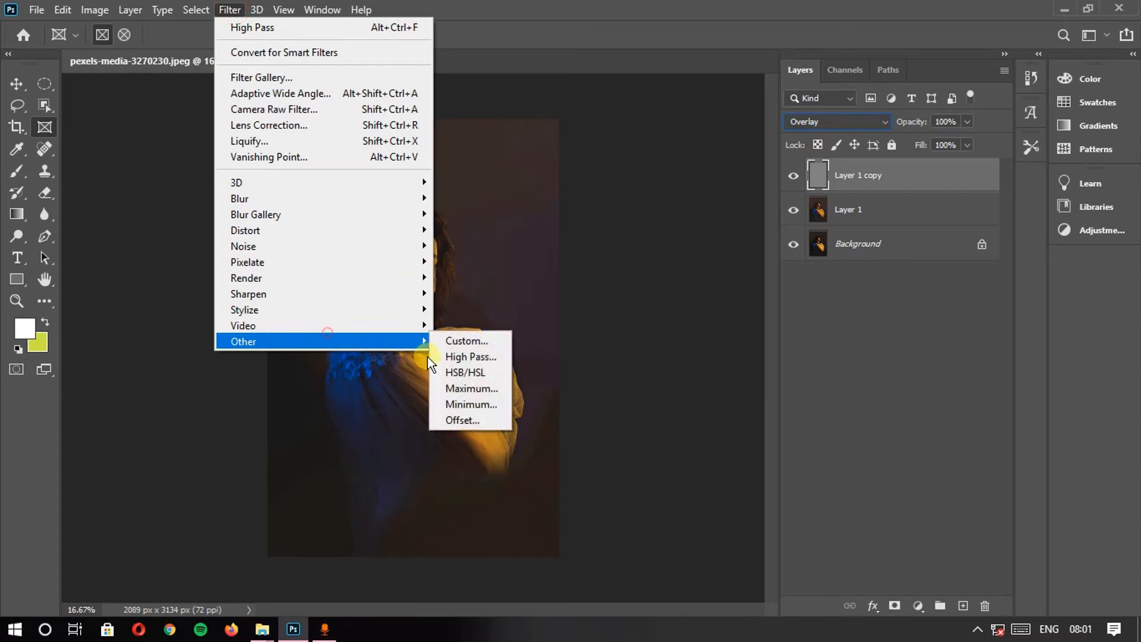
click(469, 357)
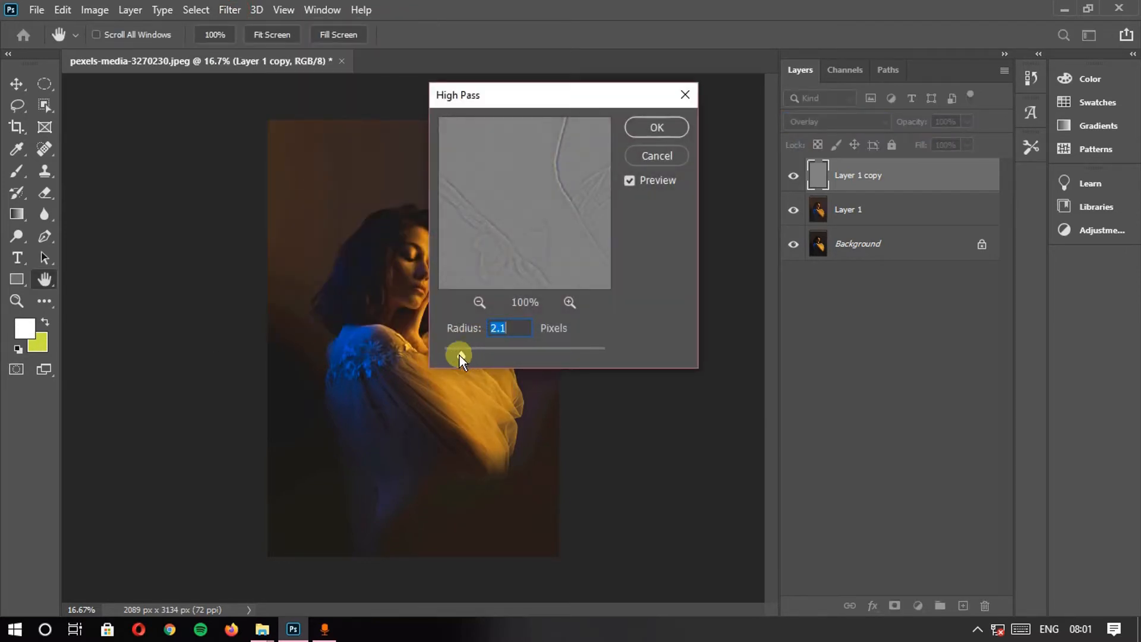
drag(458, 355, 458, 356)
click(657, 127)
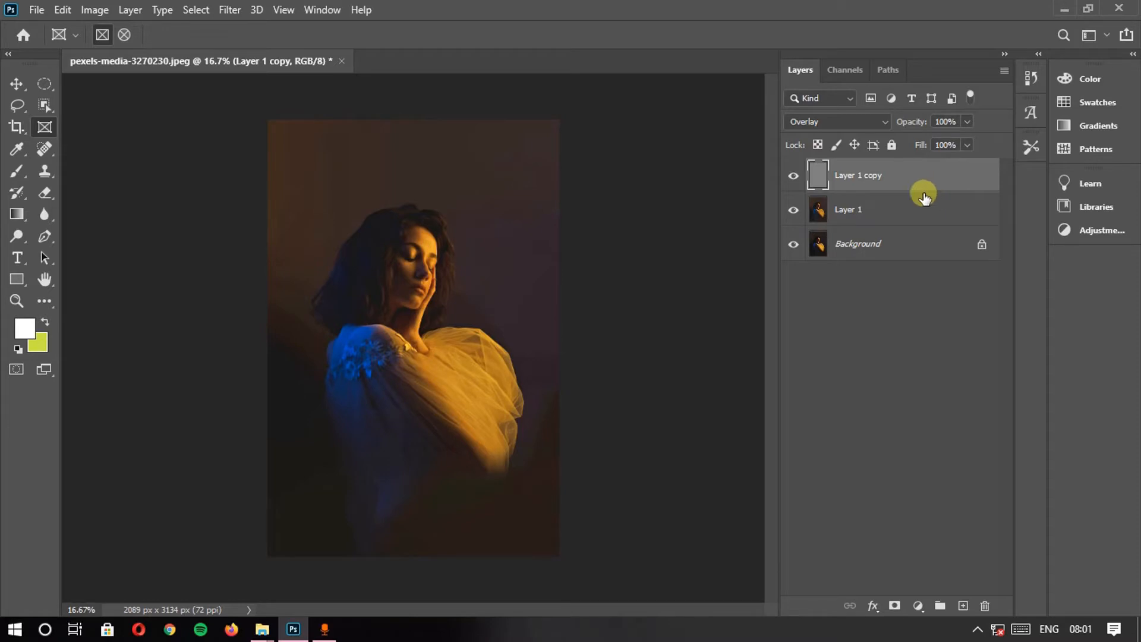
Merge Layer 1 copy with Layer 1 and sharpen the merged layer using Unsharp Mask with an increased amount and radius
shift+click(913, 214)
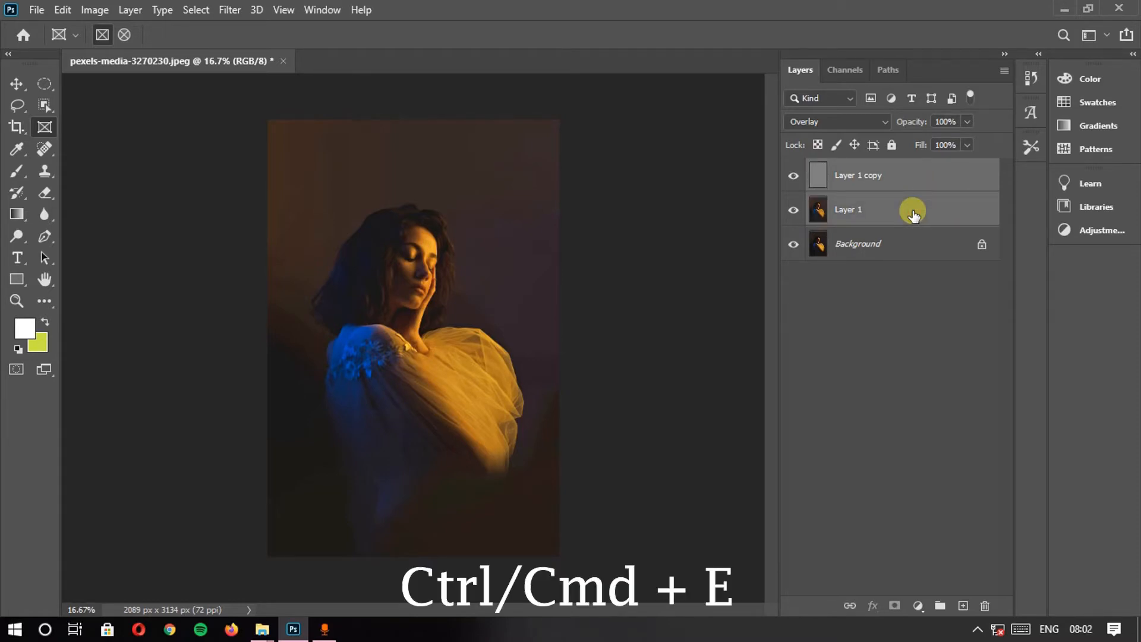
key(ctrl+e)
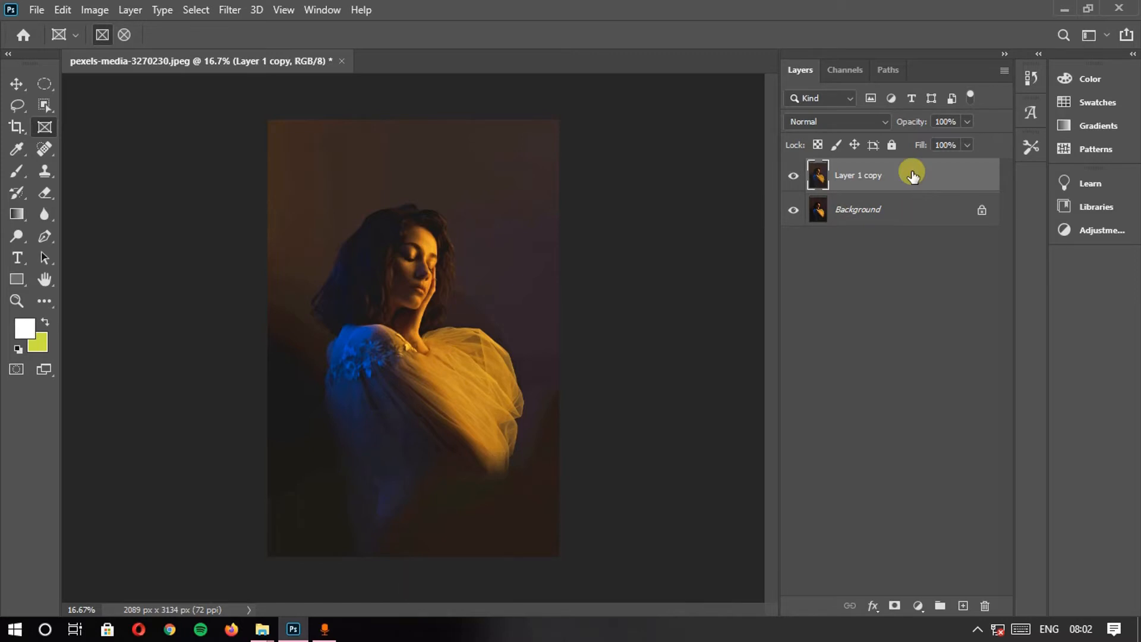
click(229, 9)
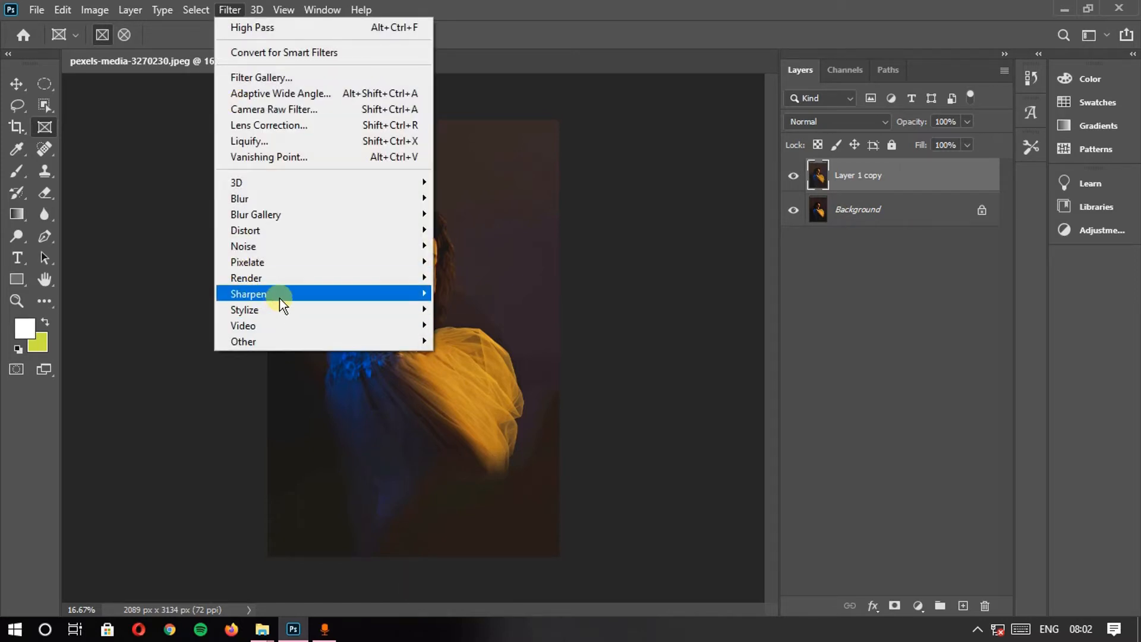
mouse_move(281, 304)
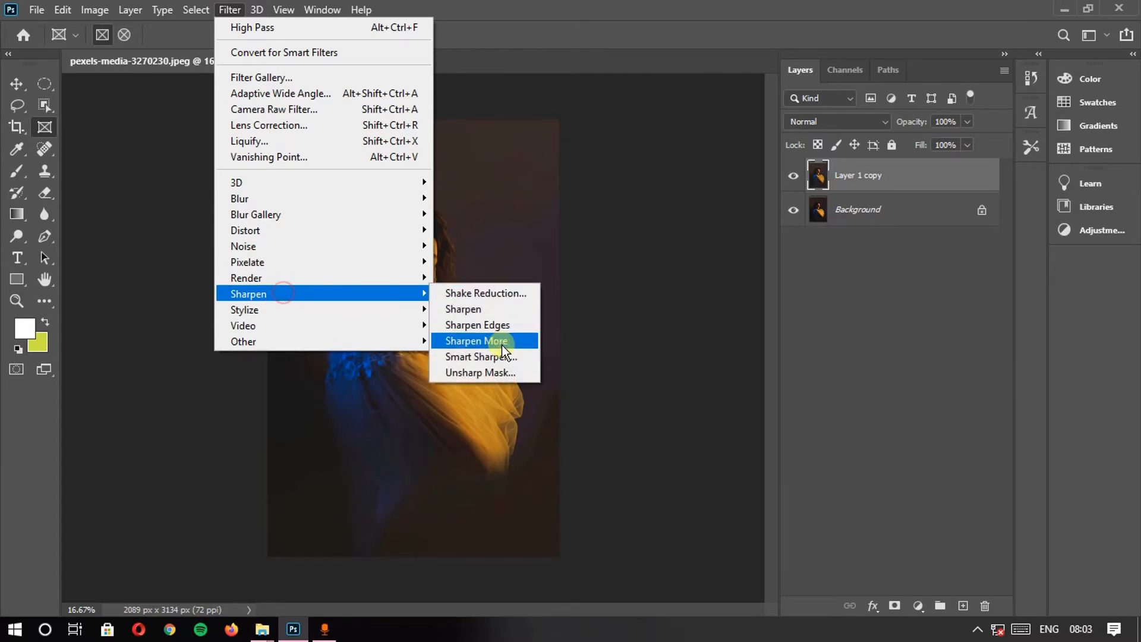
click(501, 373)
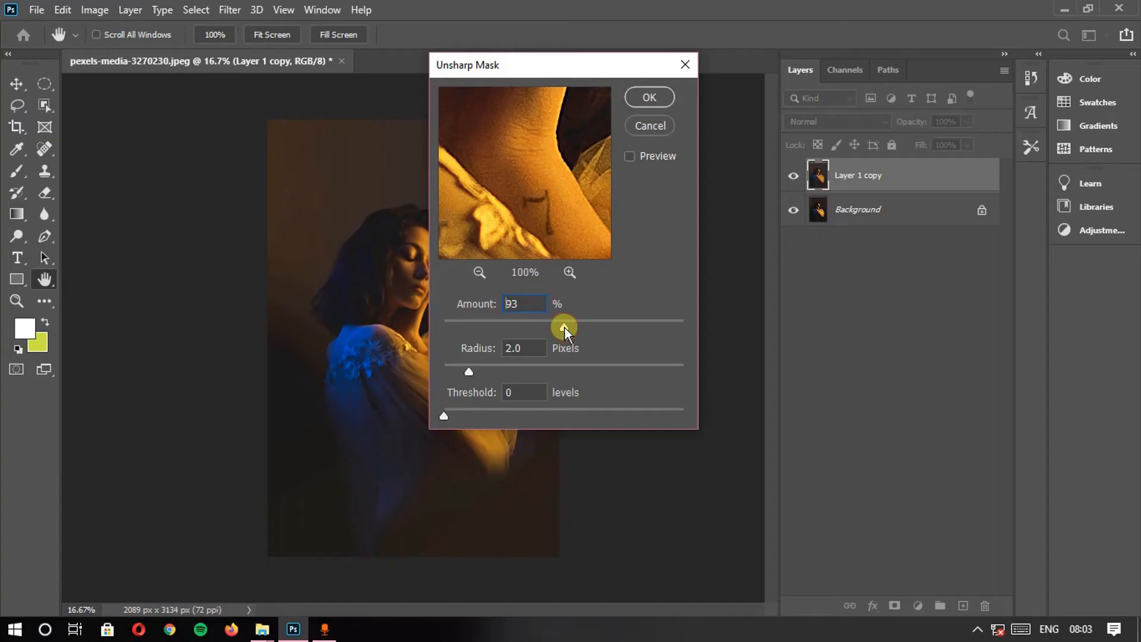
drag(565, 327, 577, 326)
drag(472, 372, 483, 374)
click(642, 99)
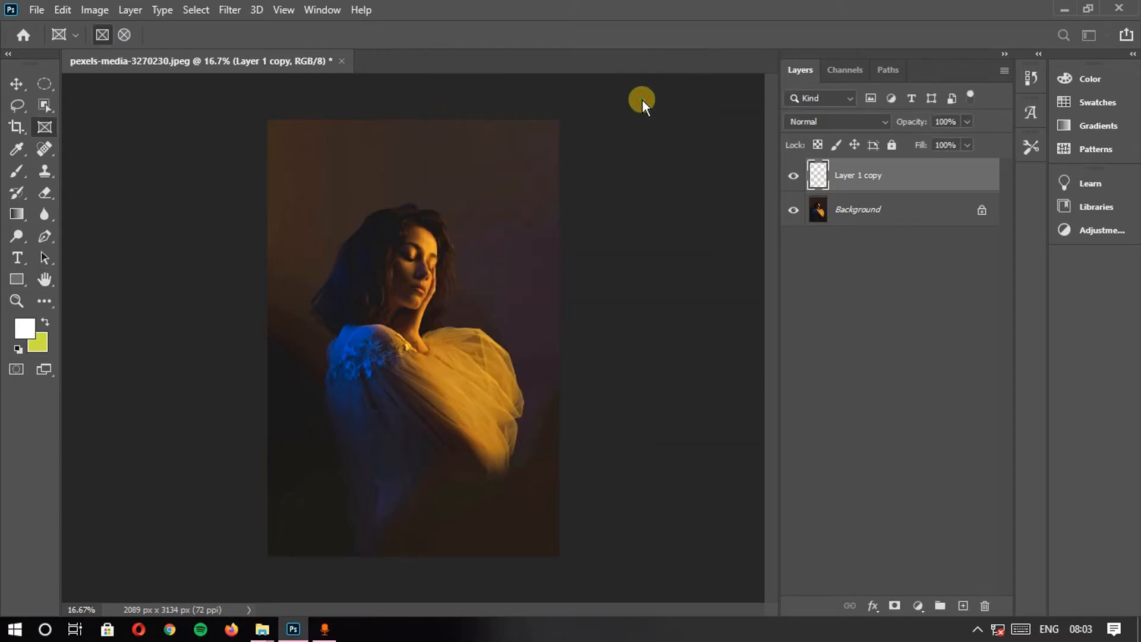
Apply the Diffuse filter in Anisotropic mode to the merged layer in its upright orientation
click(229, 9)
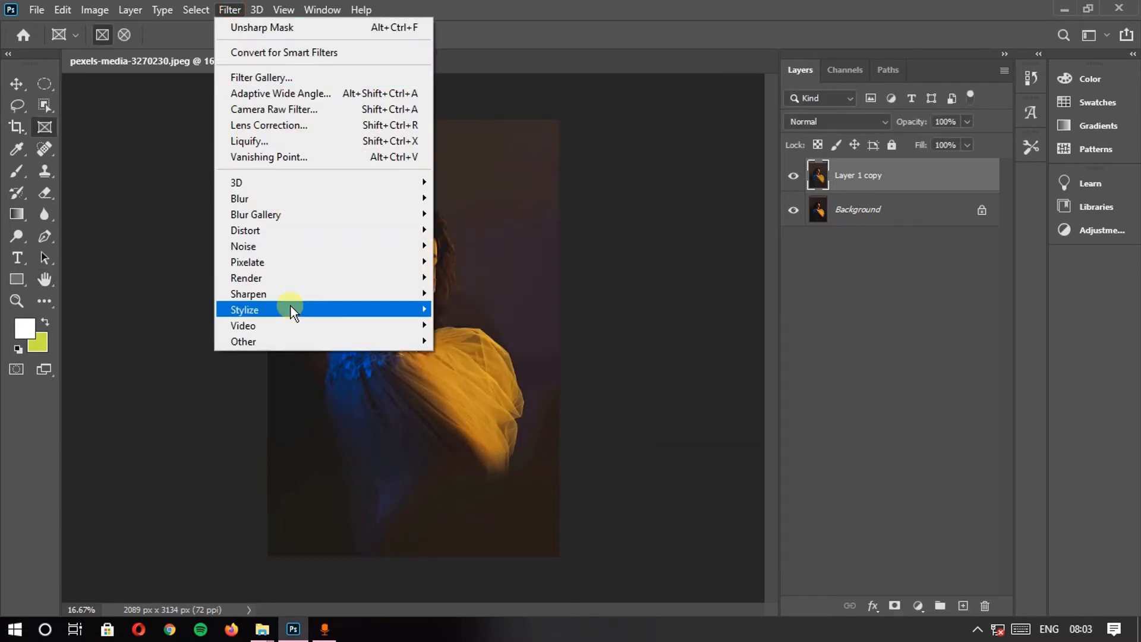
mouse_move(293, 308)
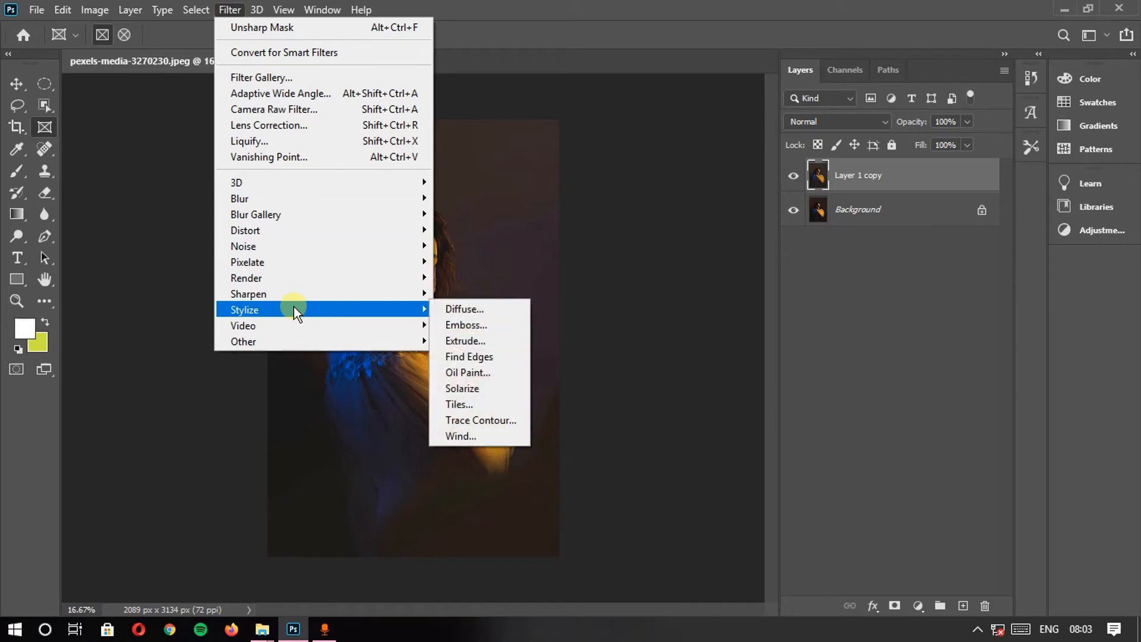
click(447, 309)
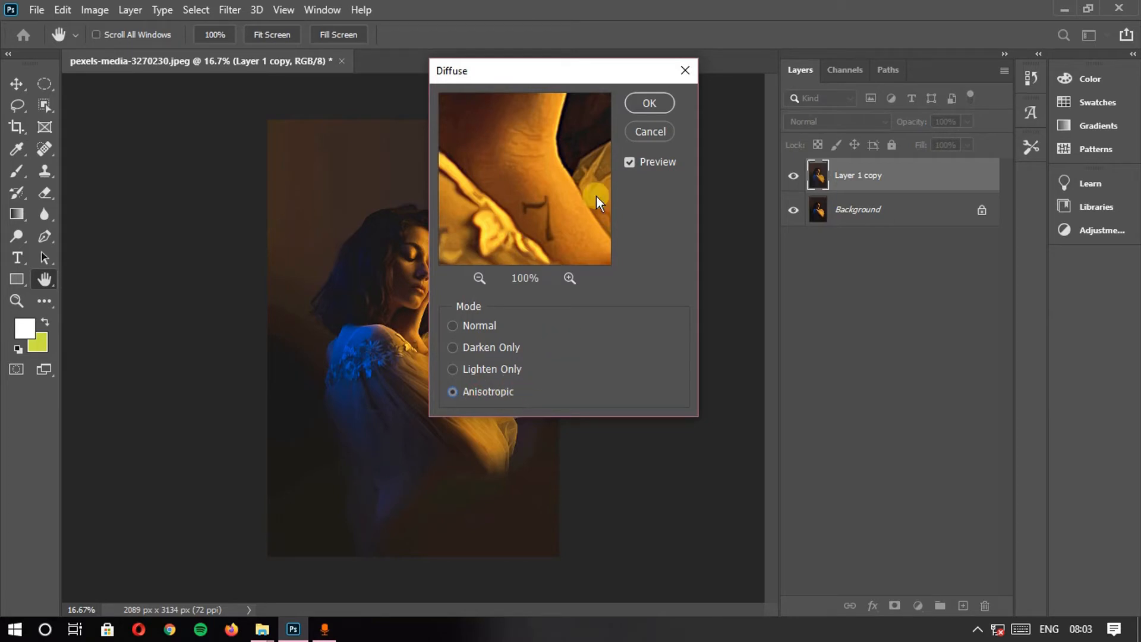
click(644, 102)
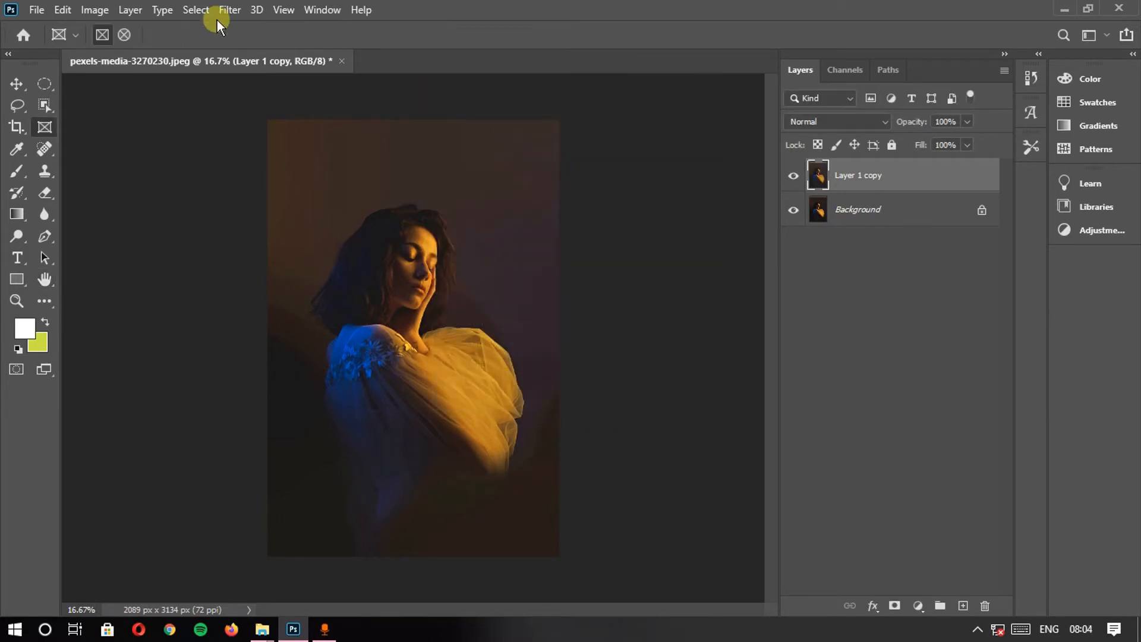
Rotate the upright canvas 90° clockwise and apply the Anisotropic Diffuse filter to the merged layer again
click(92, 10)
mouse_move(168, 170)
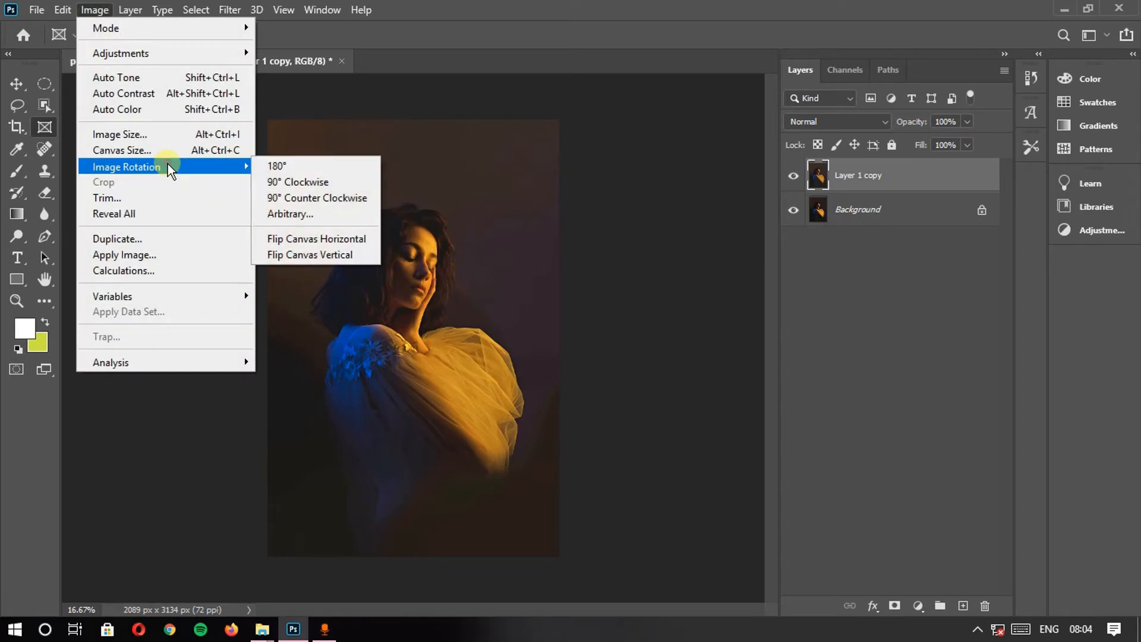
click(319, 182)
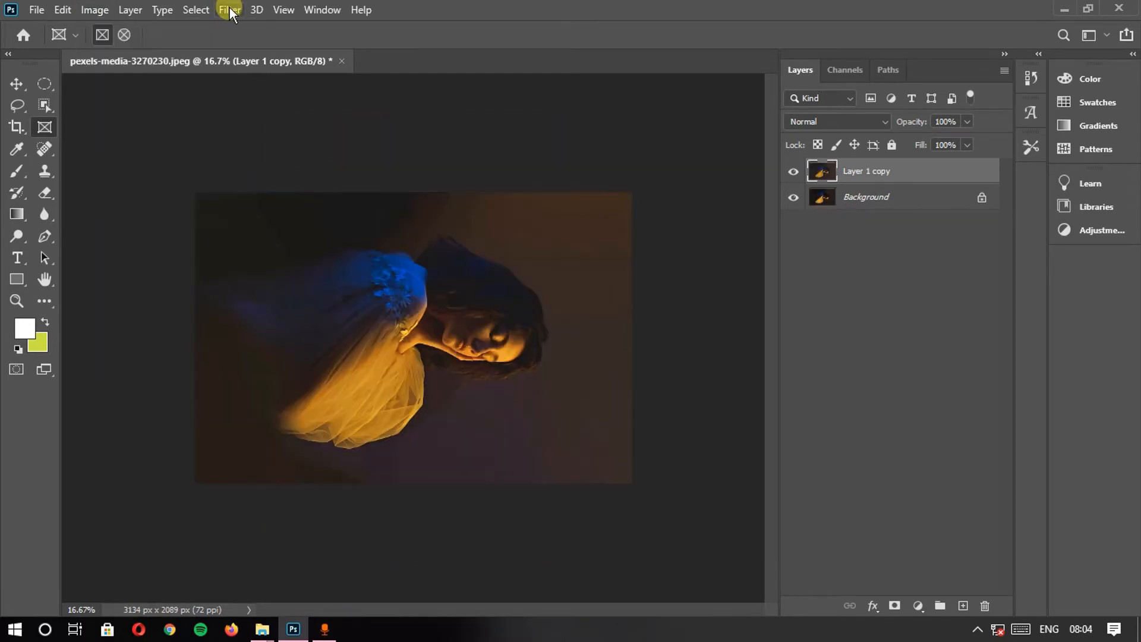
click(229, 8)
mouse_move(410, 309)
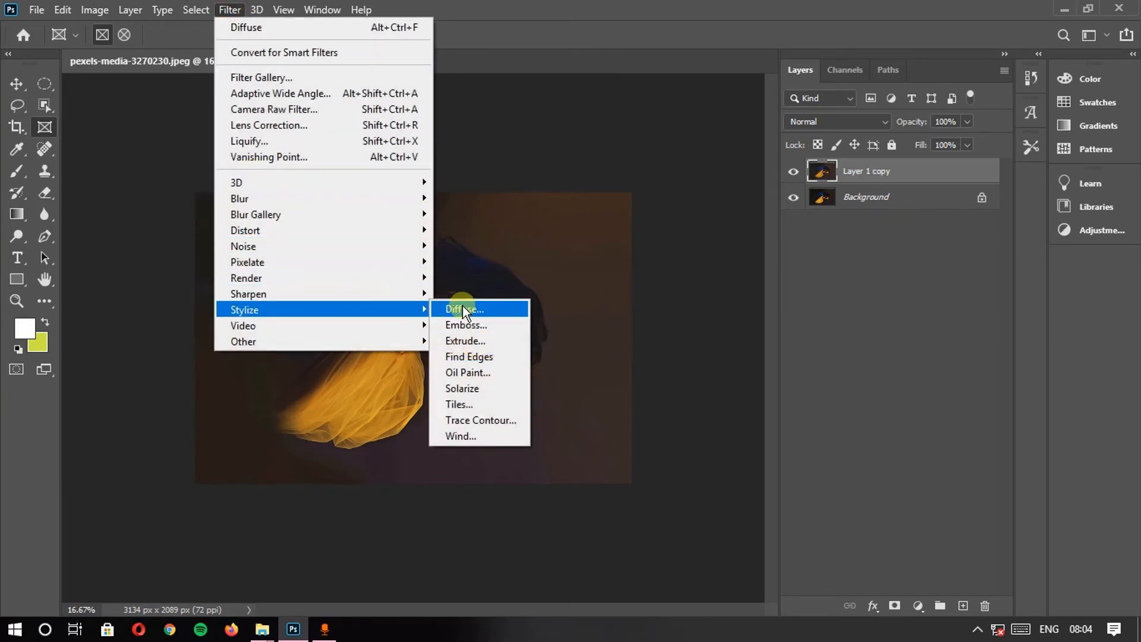
click(462, 307)
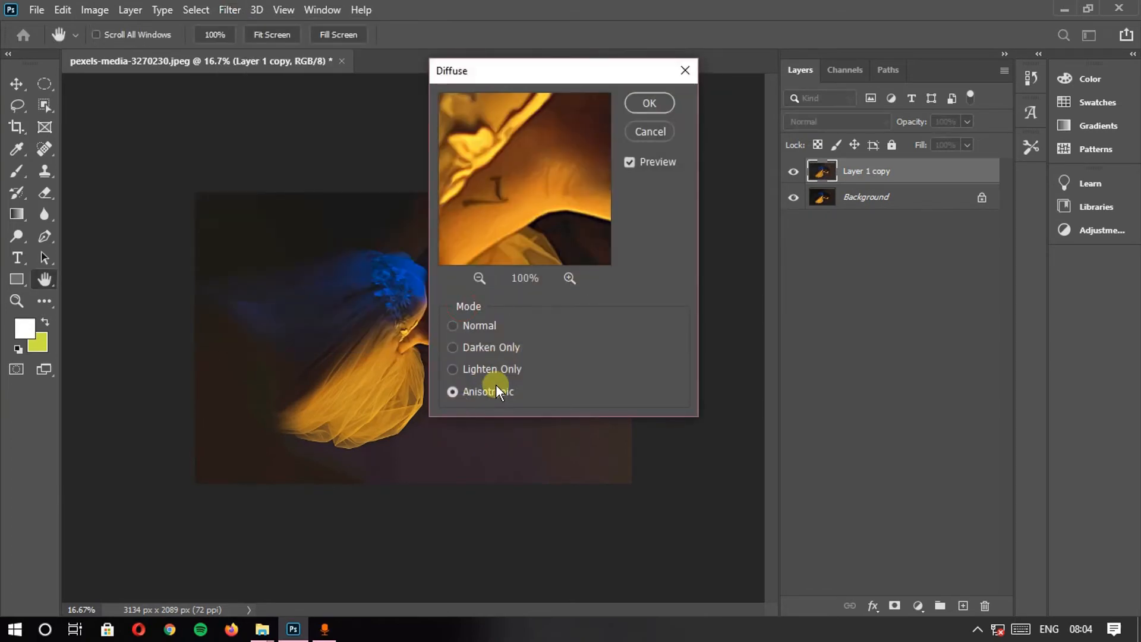
click(640, 98)
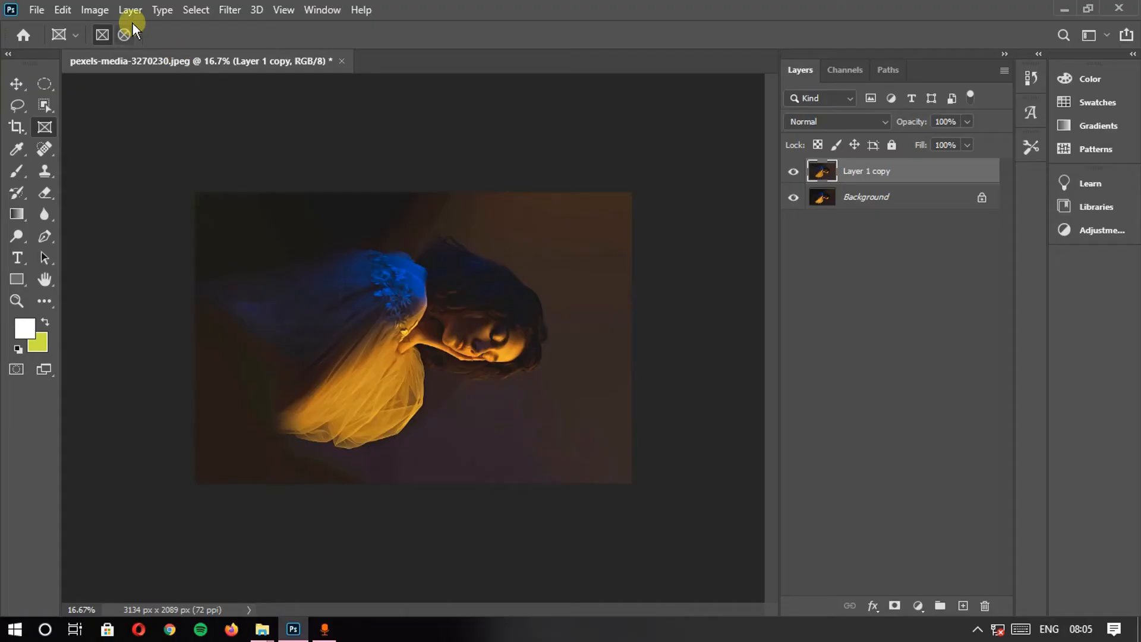
Rotate the sideways canvas a further 90° clockwise, turning the portrait upside down, and repeat the Anisotropic Diffuse filter
click(98, 10)
mouse_move(174, 166)
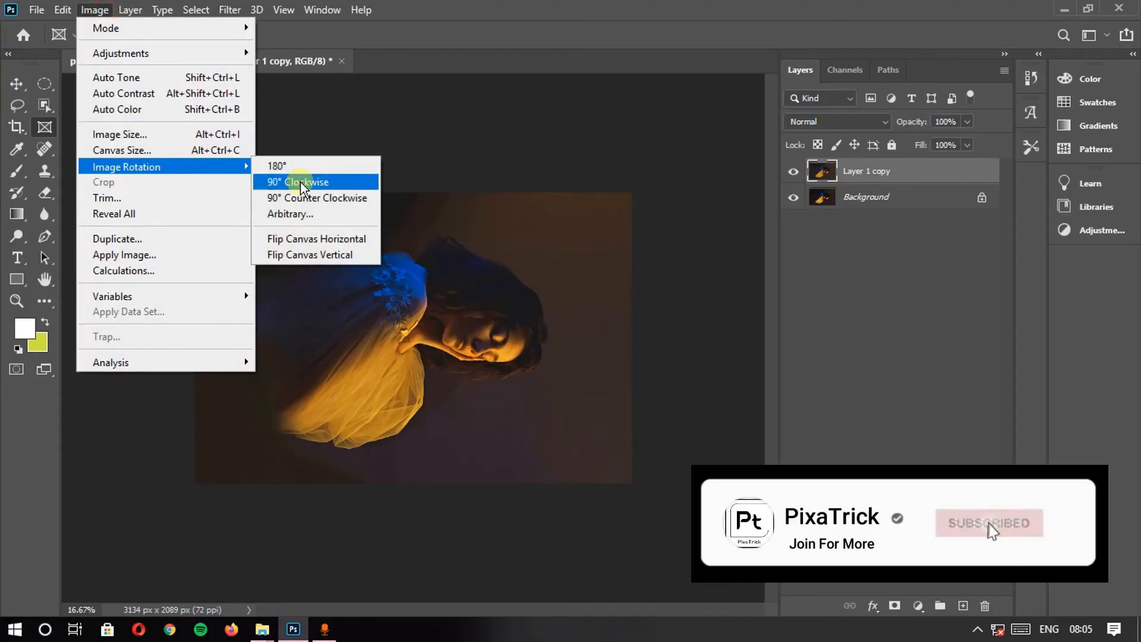
click(299, 178)
click(237, 13)
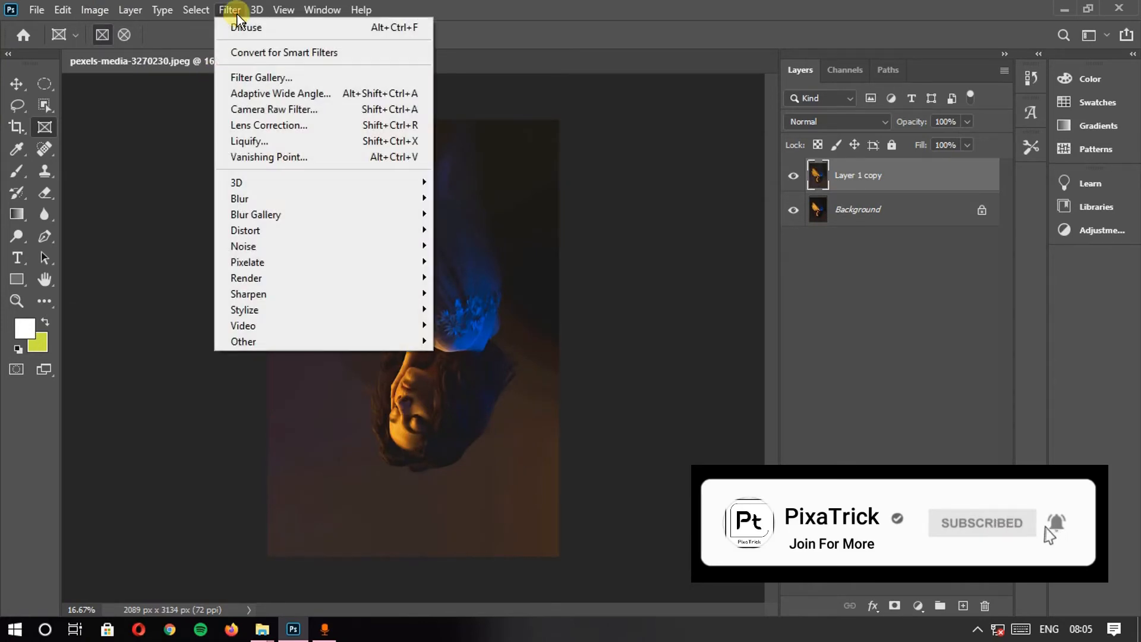
mouse_move(372, 305)
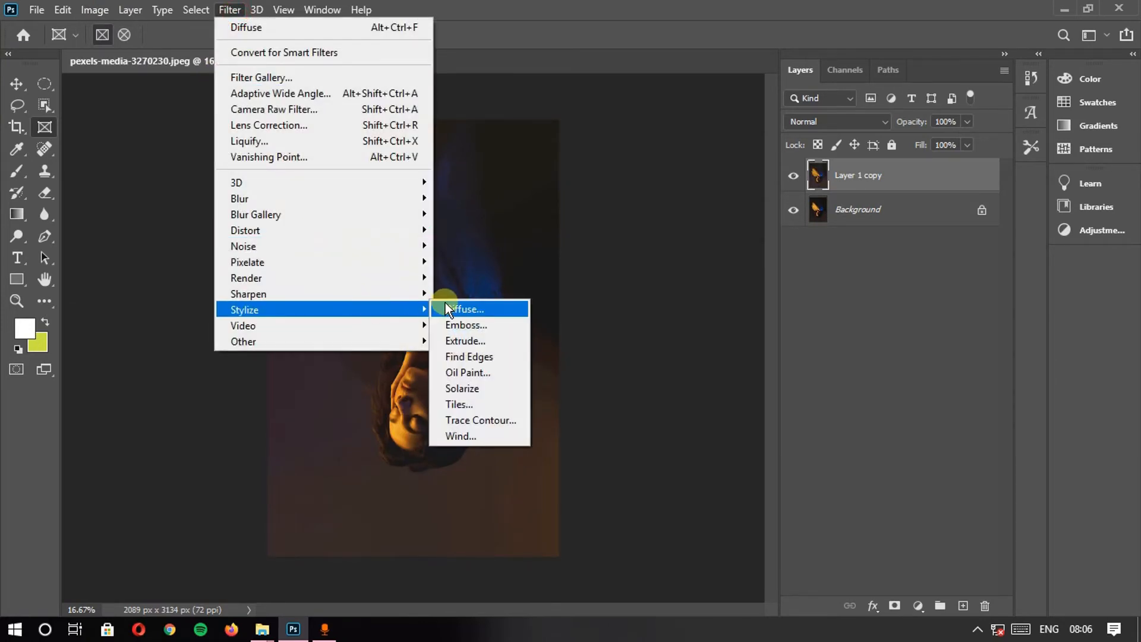
click(444, 303)
click(648, 104)
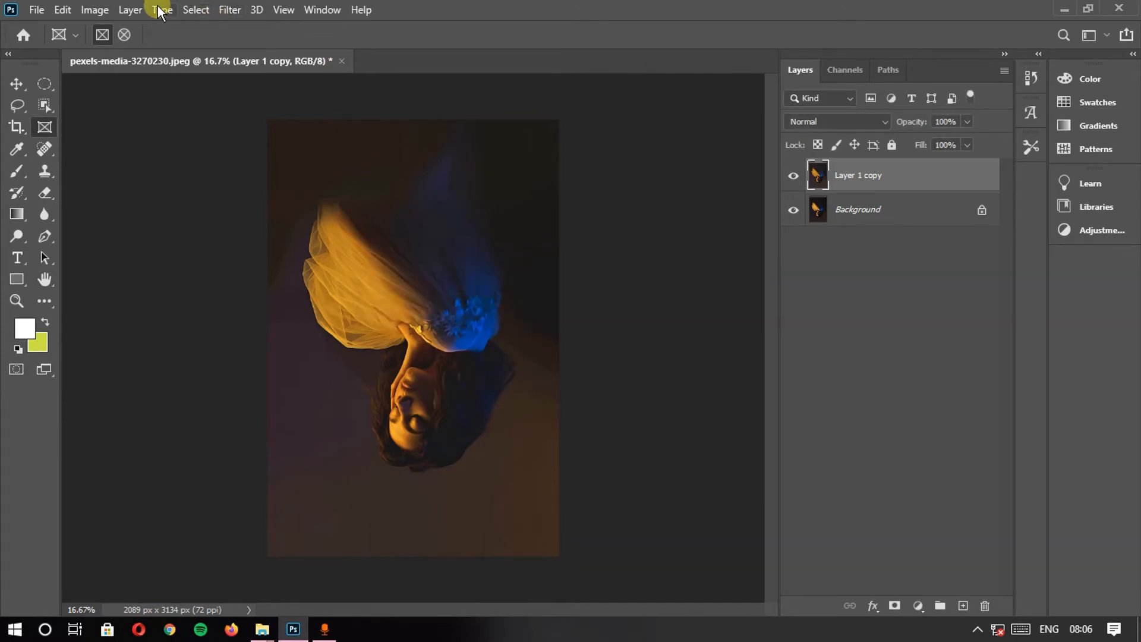
Rotate the upside-down canvas 90° clockwise and apply the Diffuse filter in Anisotropic mode once more
click(92, 10)
mouse_move(204, 173)
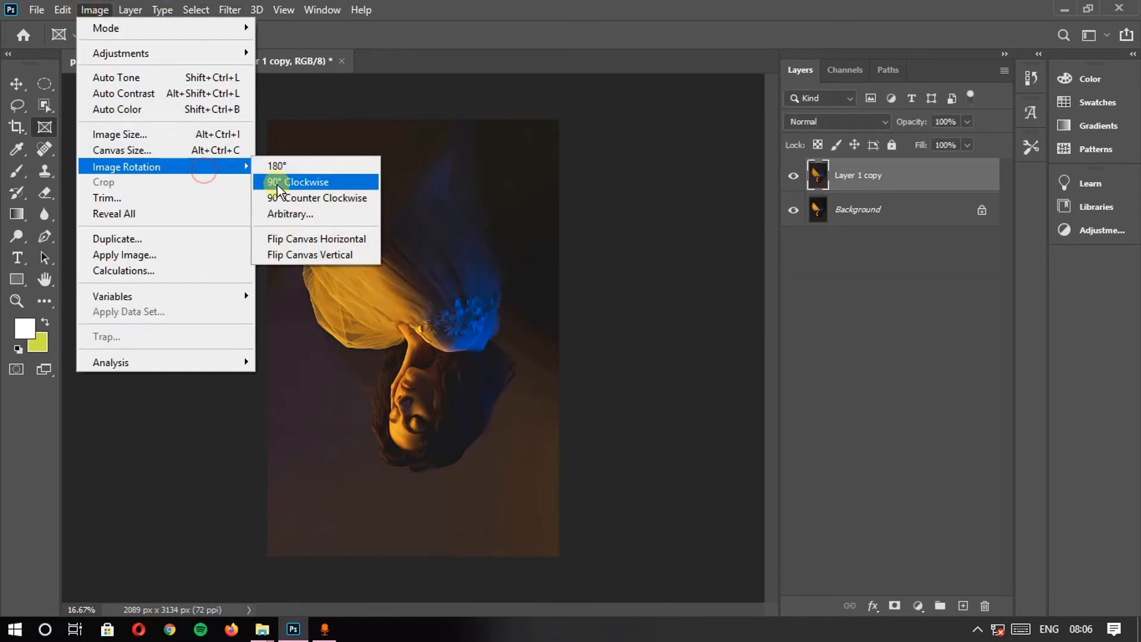
click(276, 185)
click(229, 9)
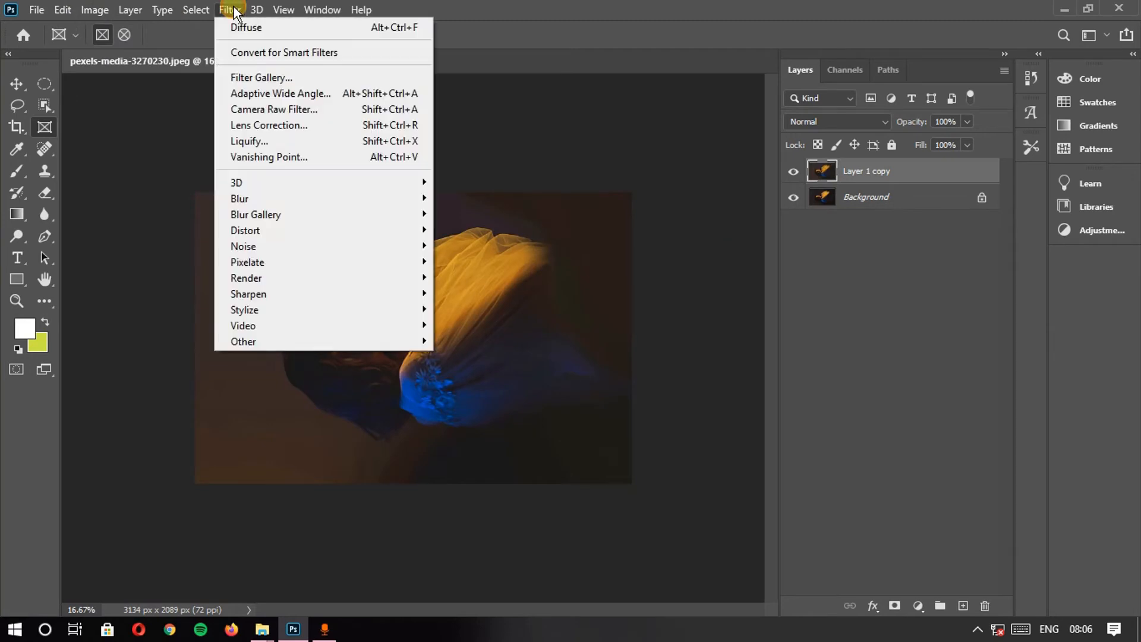
click(440, 306)
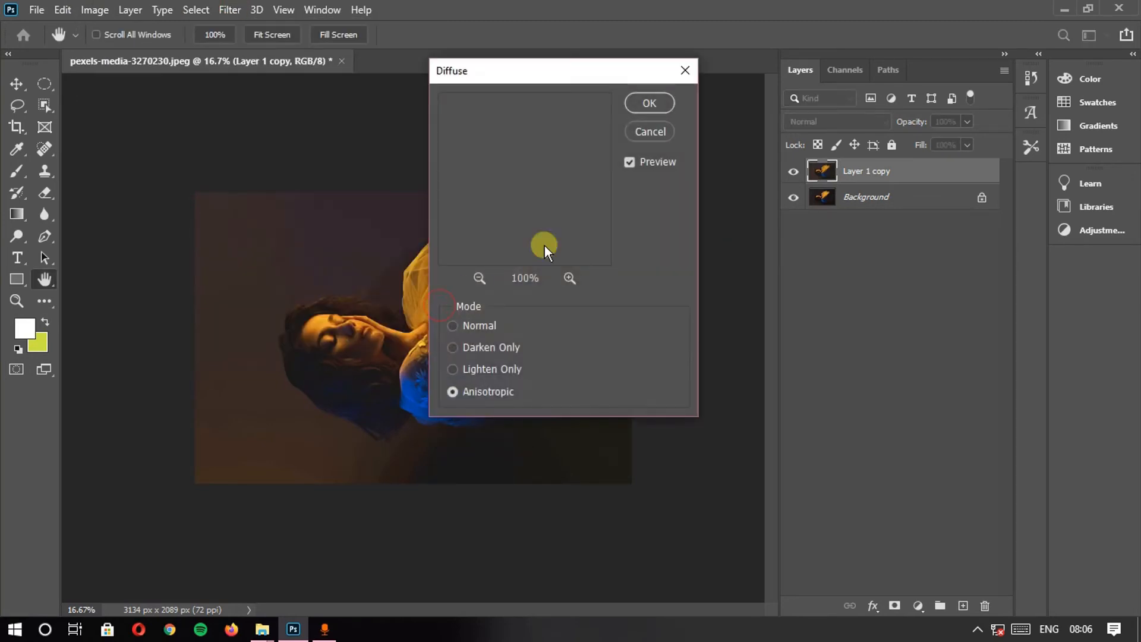
click(628, 101)
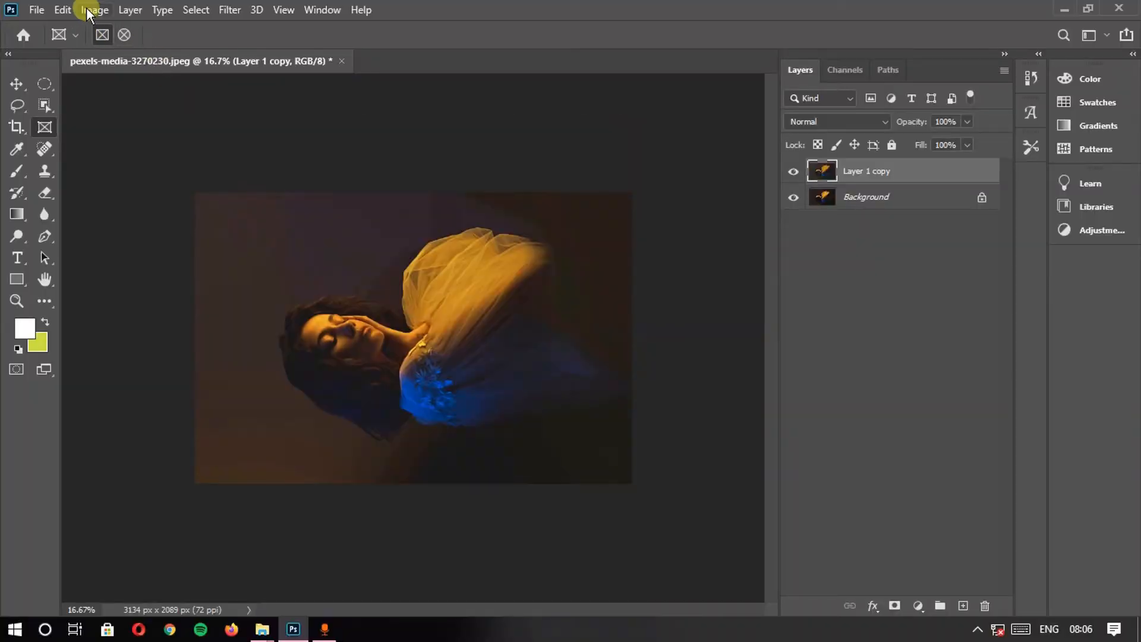
Rotate the canvas a final 90° clockwise to bring the portrait back upright
click(94, 10)
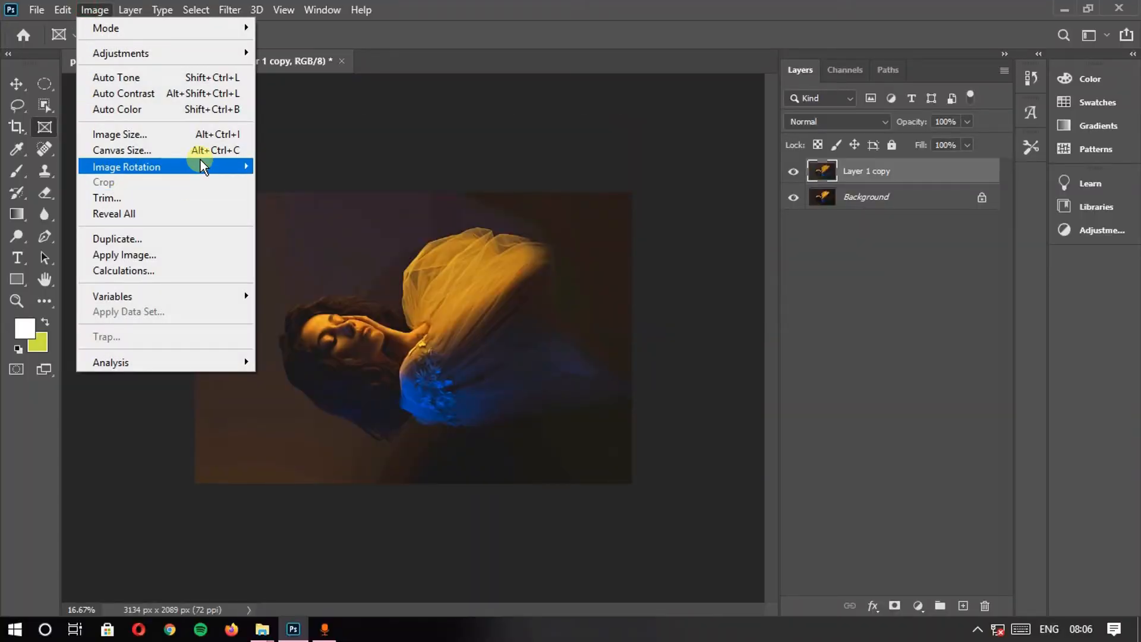
mouse_move(199, 161)
click(283, 163)
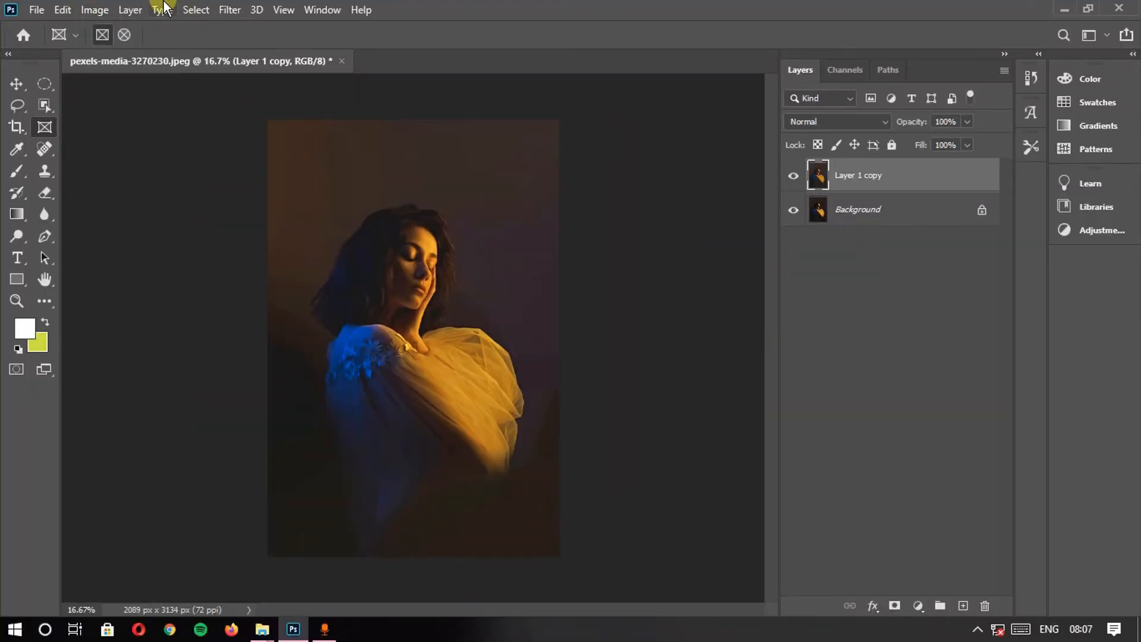
Apply Reduce Noise to the merged layer with Strength 10, slightly higher Preserve Details, Reduce Color Noise 45% and Sharpen Details 21%
click(224, 10)
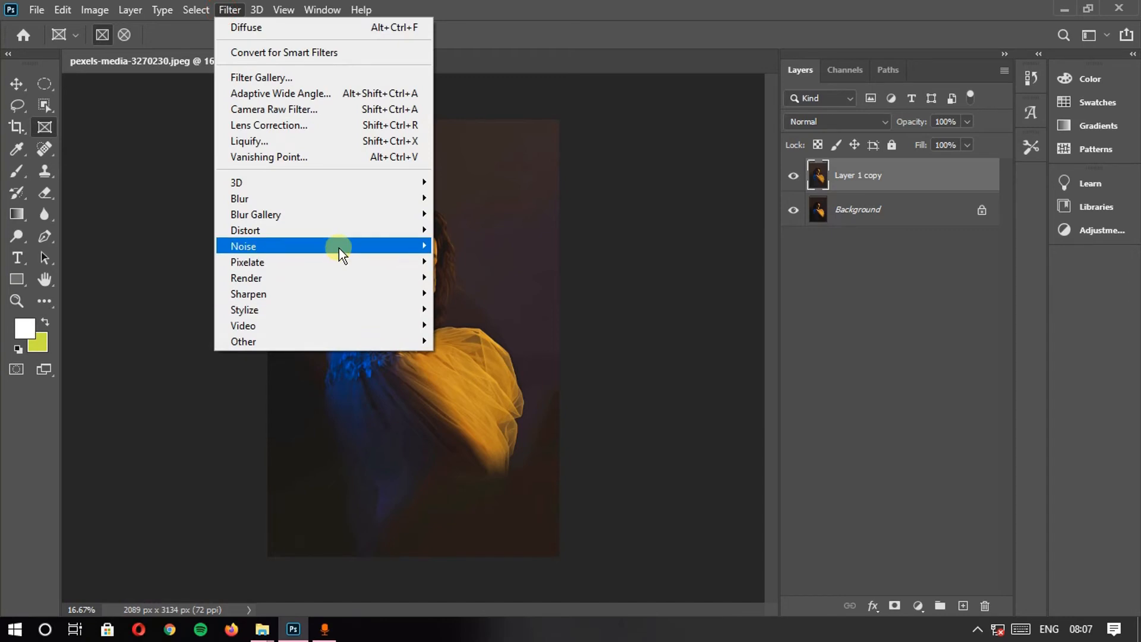
mouse_move(339, 248)
click(483, 310)
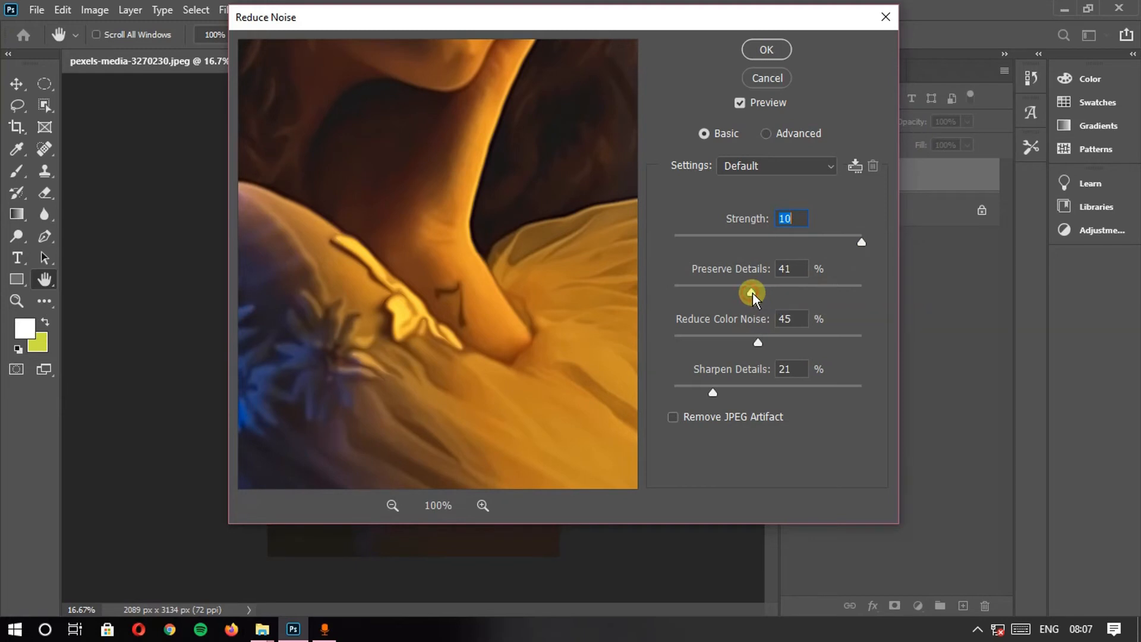
click(767, 289)
click(768, 49)
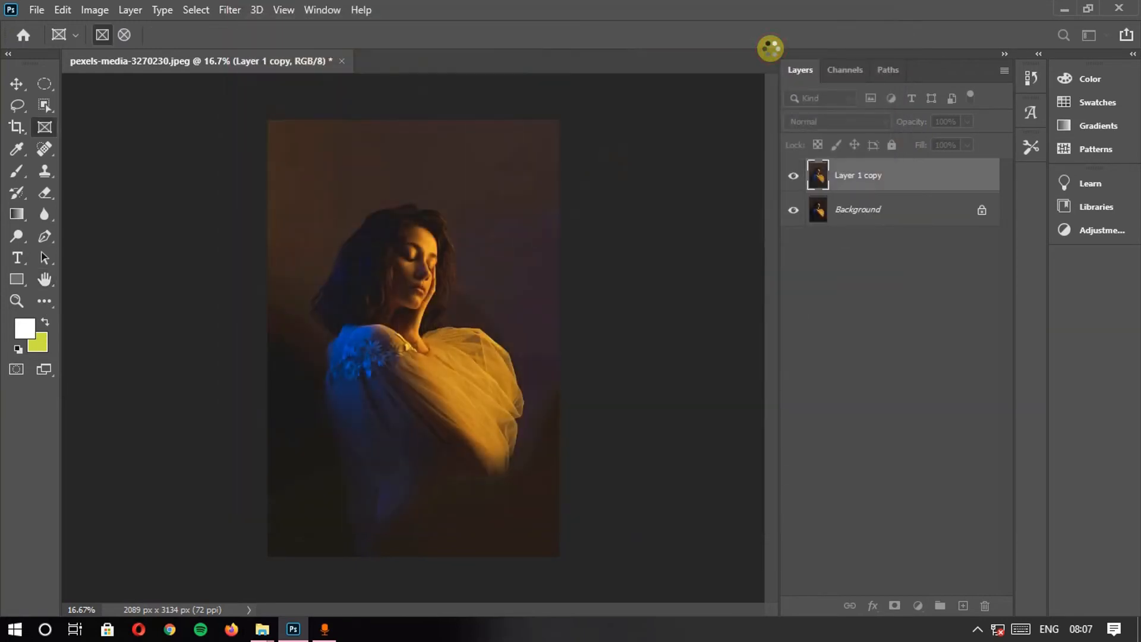
Sharpen the merged layer with Unsharp Mask, using a slightly reduced amount, a smaller radius and a threshold of 0
click(238, 12)
mouse_move(361, 294)
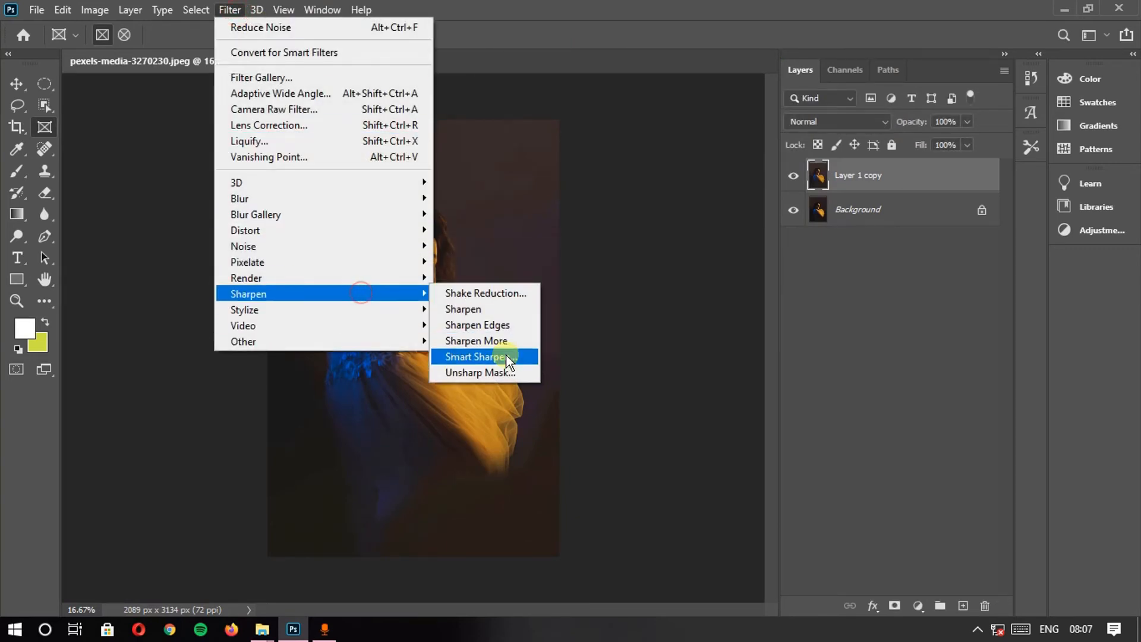
click(505, 373)
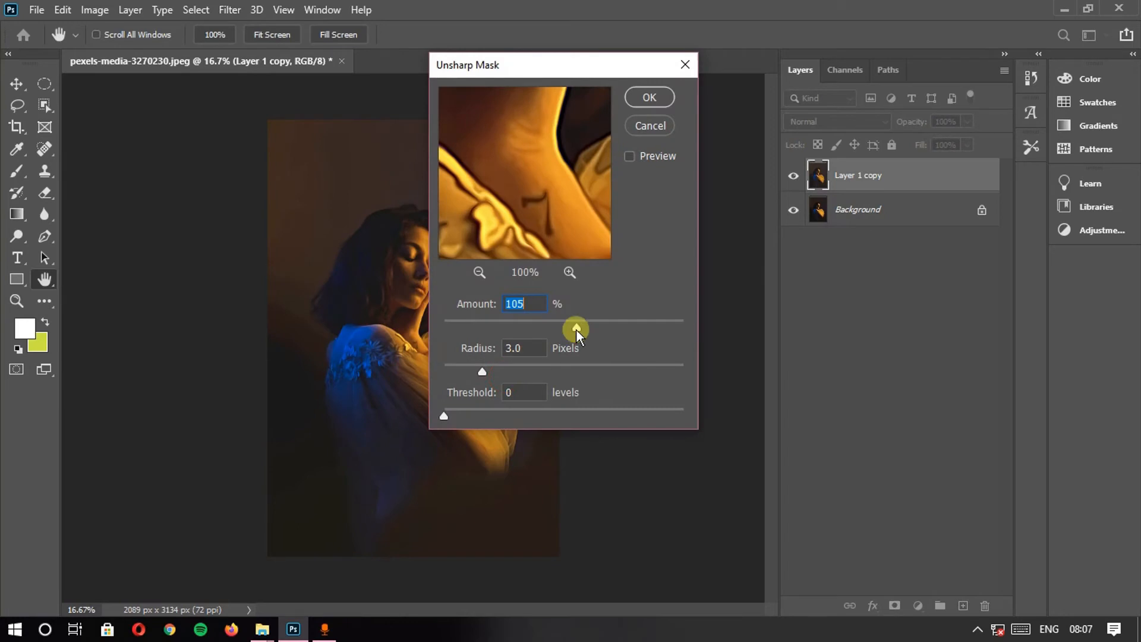
drag(575, 329, 571, 328)
drag(483, 371, 469, 369)
click(649, 98)
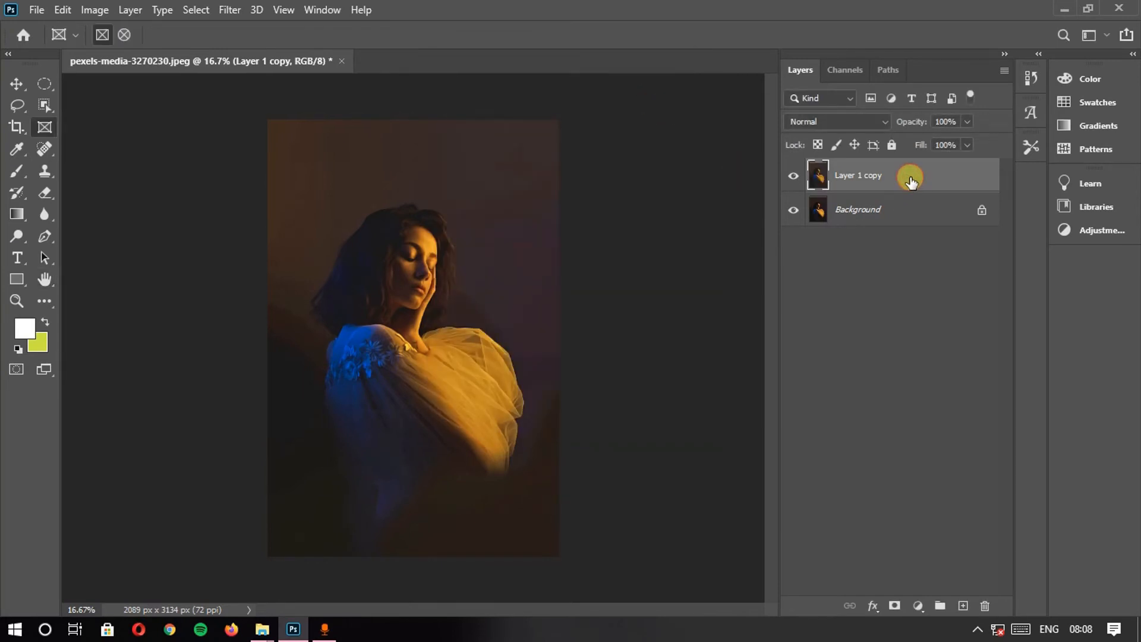
Duplicate the sharpened layer and rename the copy Oiled
key(ctrl+j)
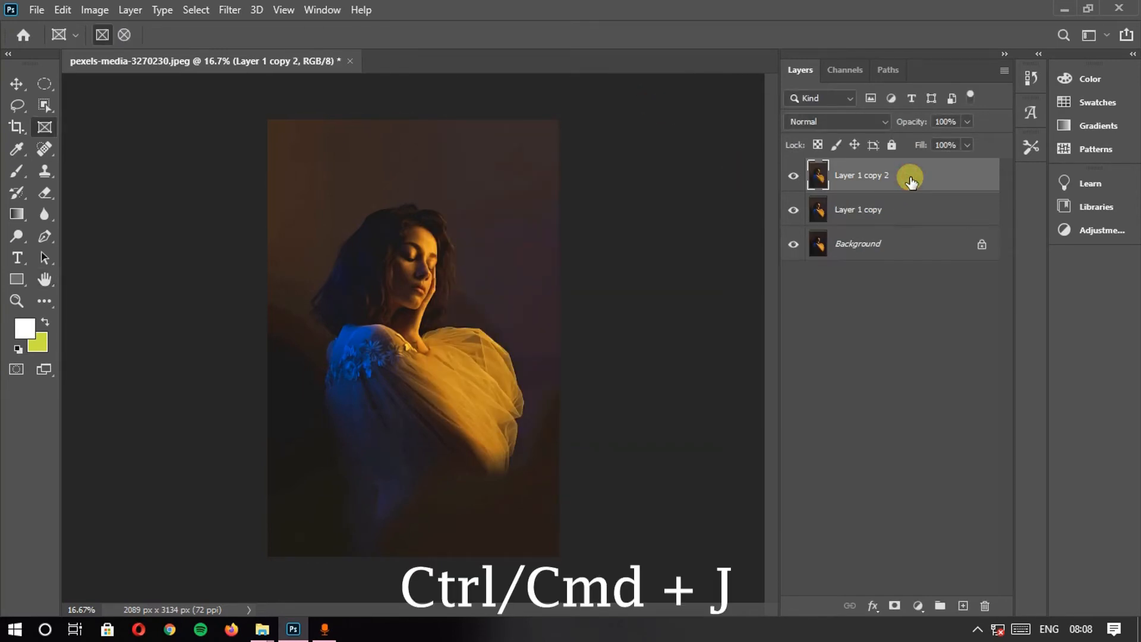
double_click(861, 176)
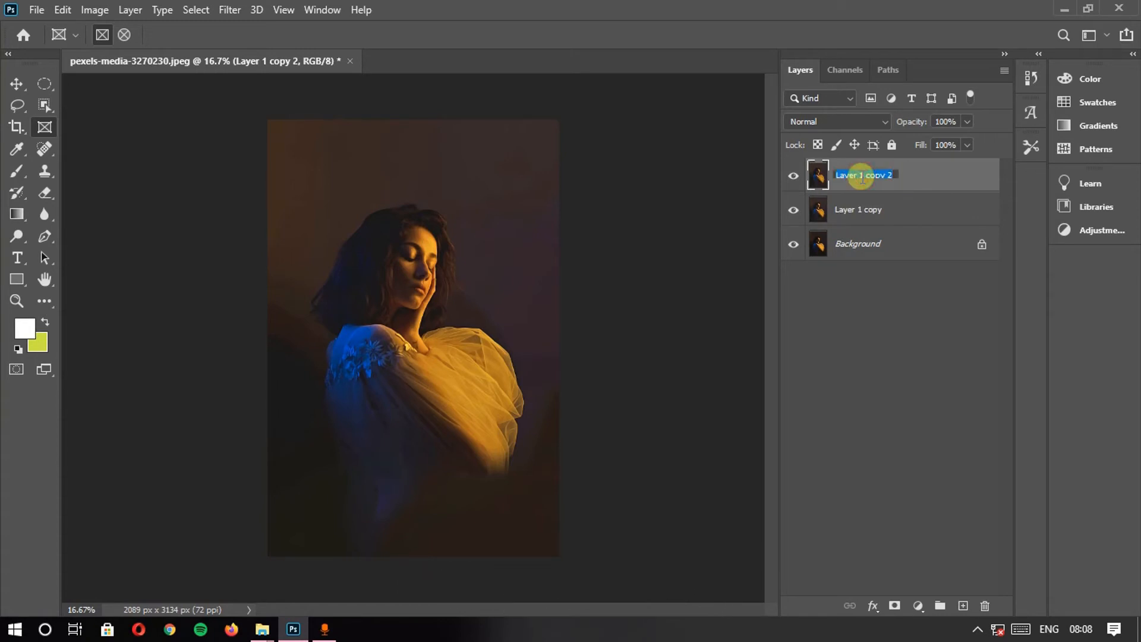
text(Oiled)
key(Return)
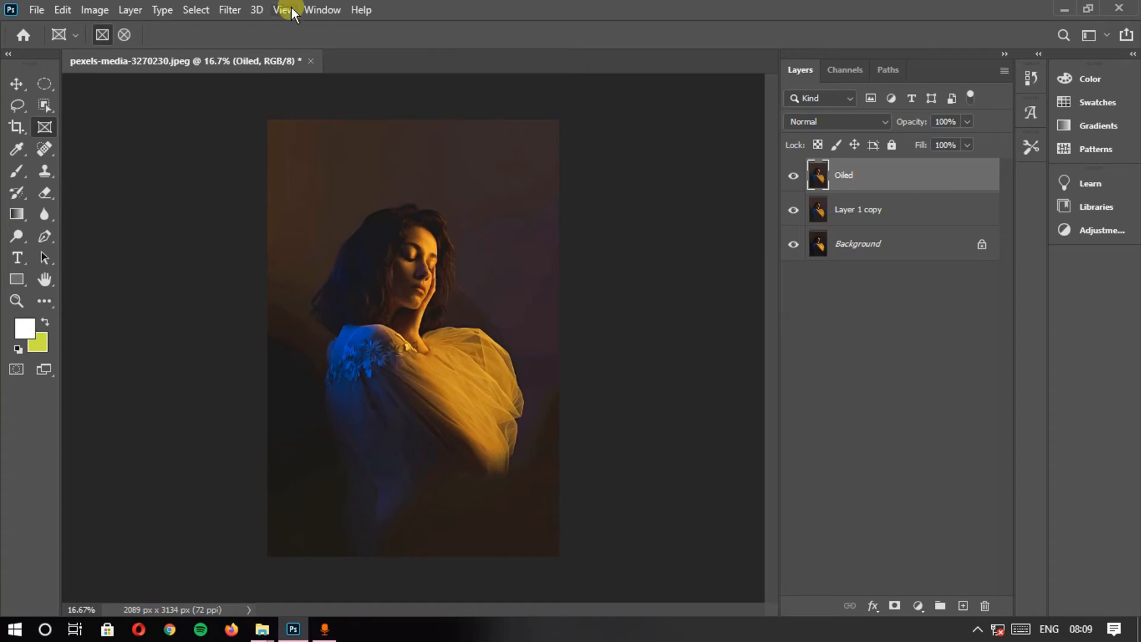
Apply High Pass to the Oiled layer with a 2.0-pixel radius and set its blend mode to Overlay
click(229, 9)
mouse_move(330, 342)
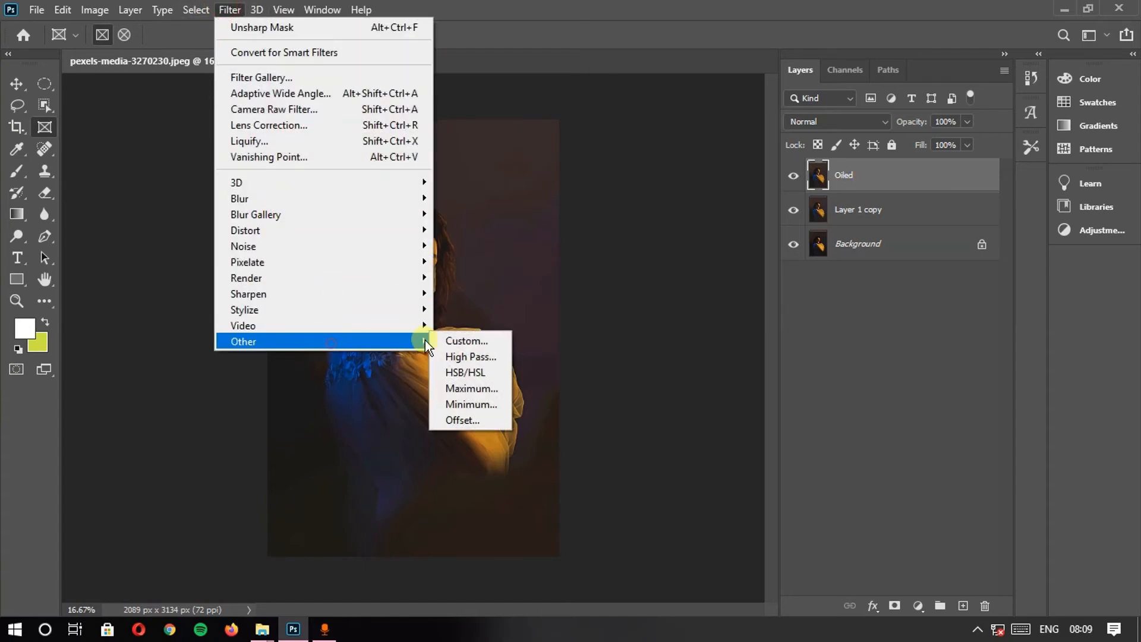
click(470, 356)
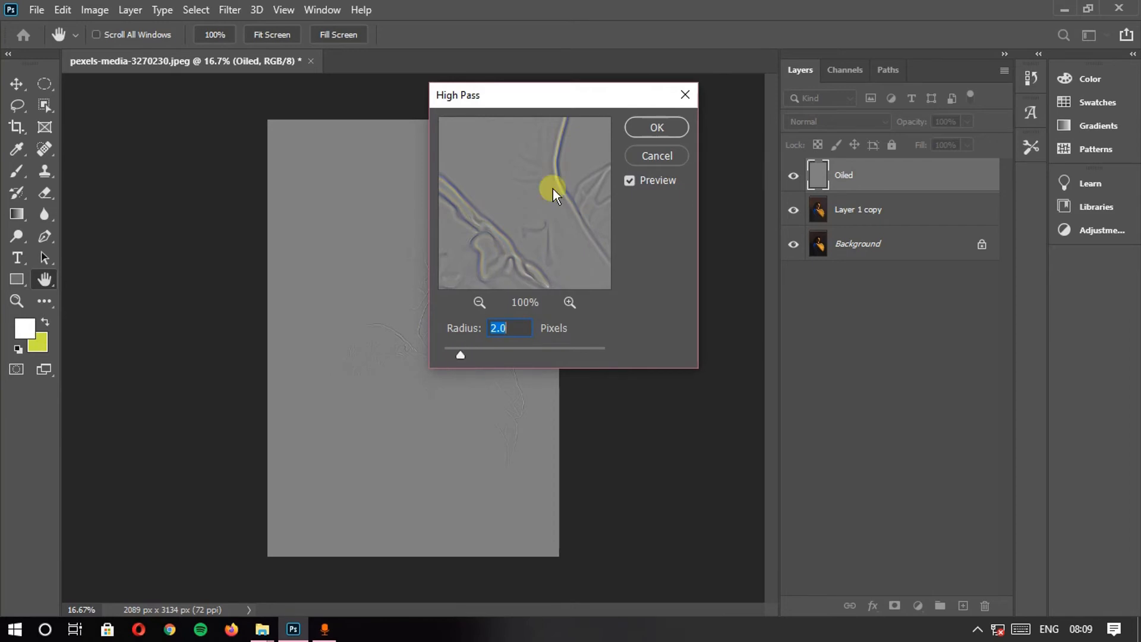
click(643, 130)
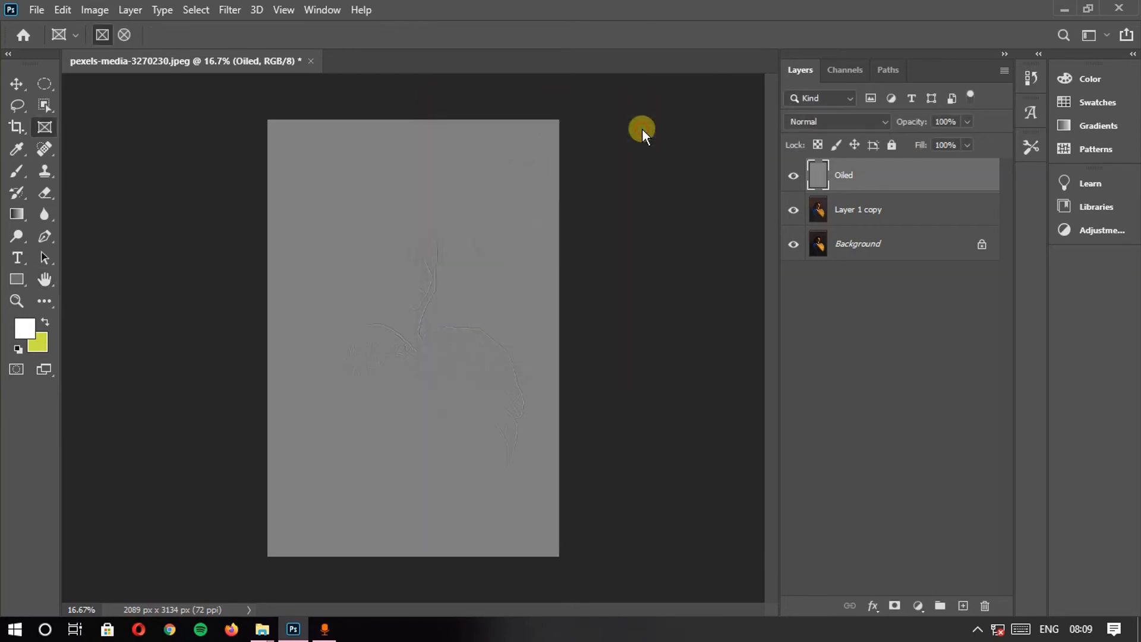
click(870, 124)
click(820, 324)
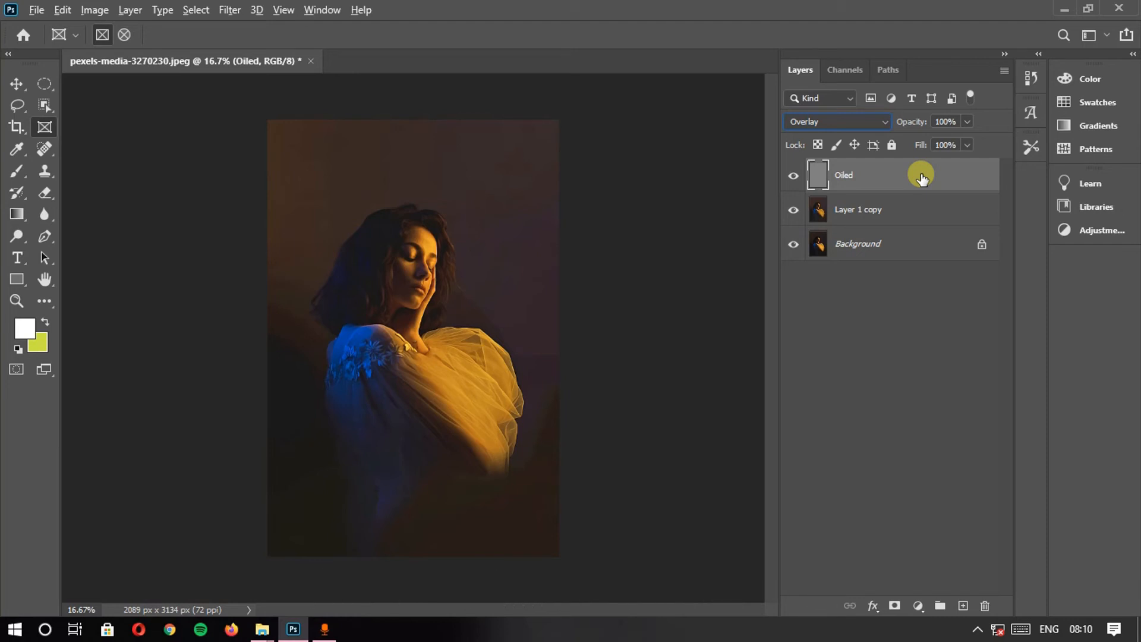
Stamp all visible layers into a new layer on top and rename it Painted
key(ctrl+alt+shift+e)
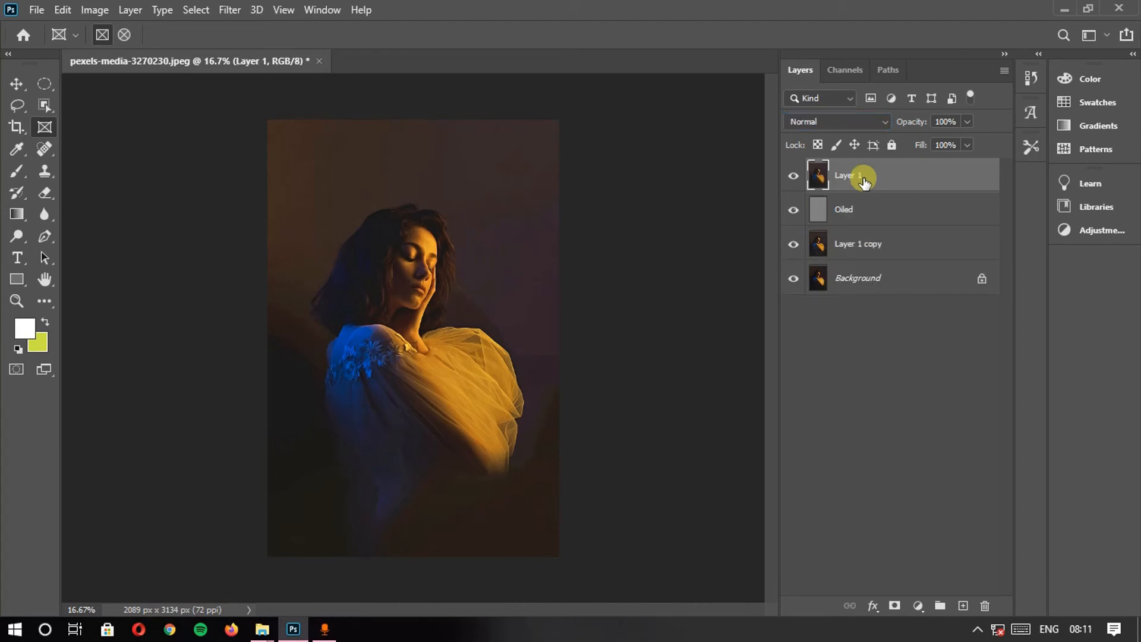
double_click(860, 176)
text(Plainted)
key(Return)
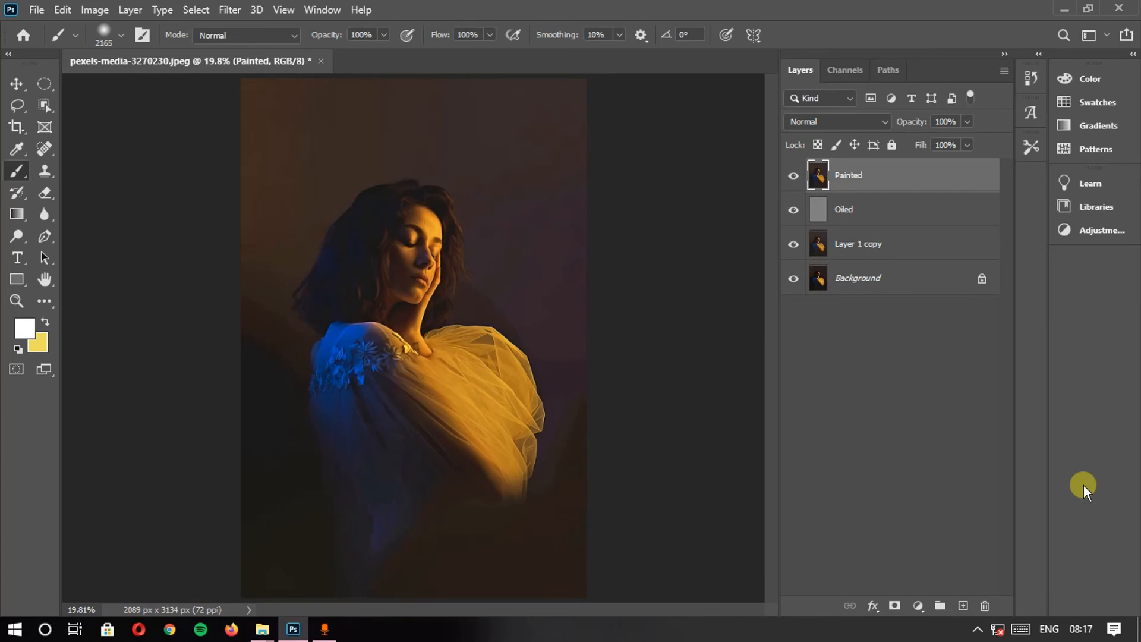
Paint a large, soft yellow glow on the Painted layer in the portrait's upper-right background with a 2165-pixel brush
click(964, 606)
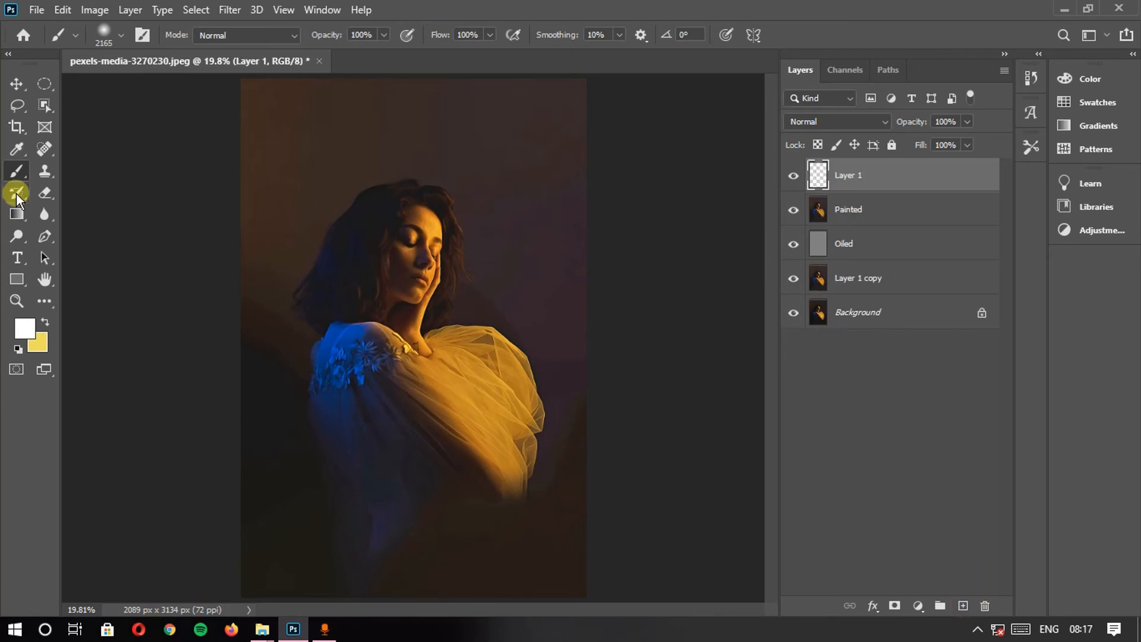
key(ctrl+z)
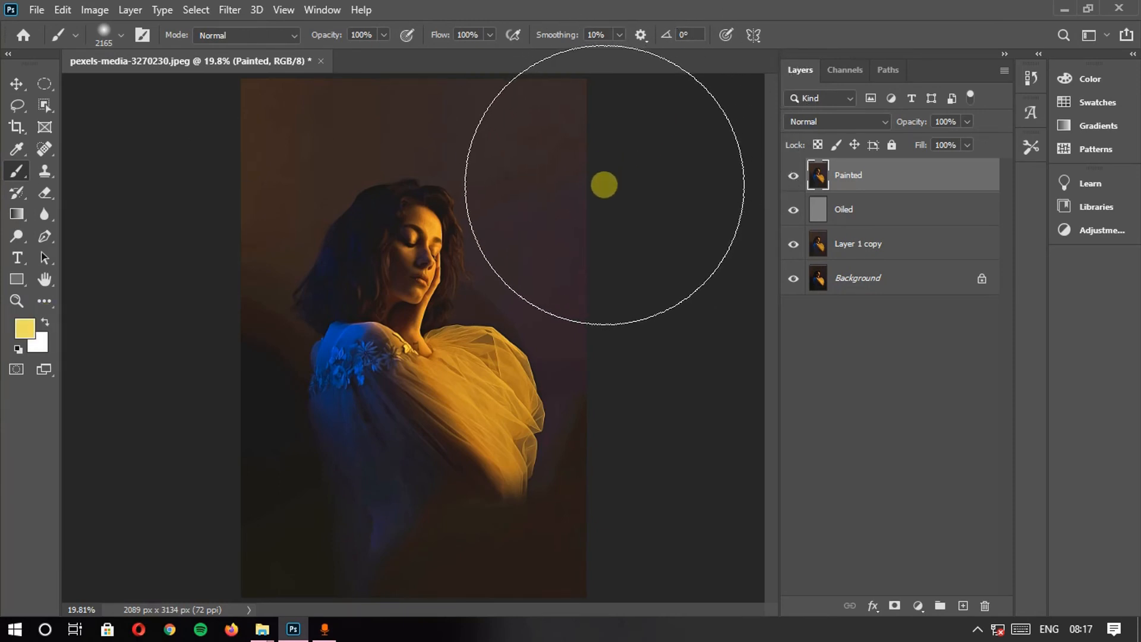
click(576, 172)
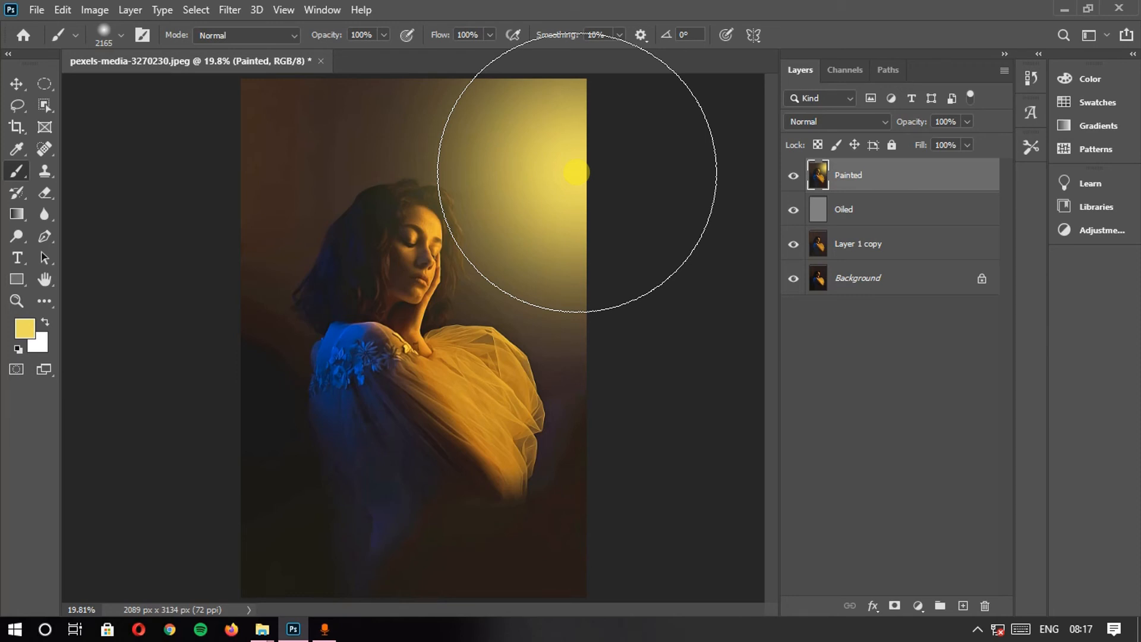
Paint a soft blue (#2171ea) glow over the portrait's upper-left edge and set the Painted layer's blend mode to Overlay
click(26, 334)
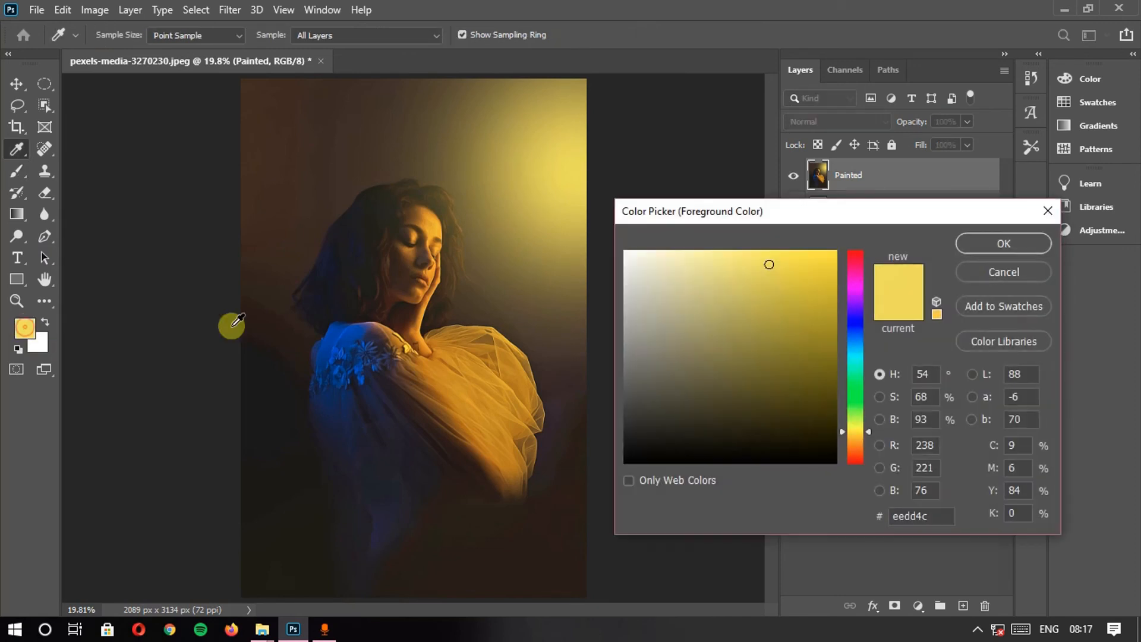
click(875, 341)
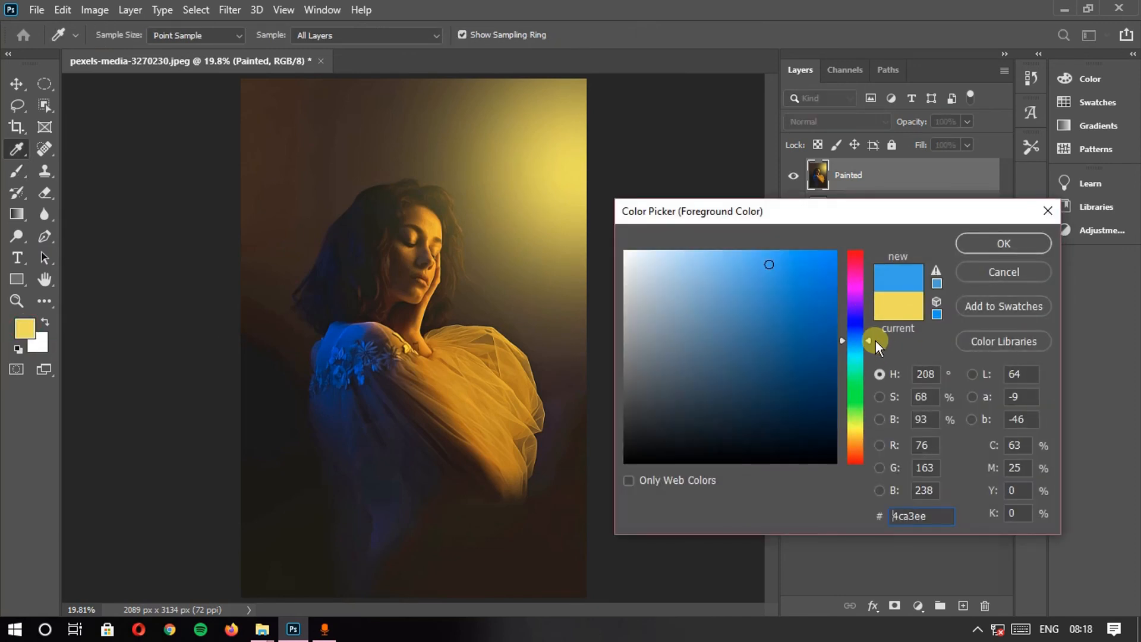
drag(875, 340, 874, 336)
mouse_move(770, 264)
mouse_down()
mouse_move(789, 284)
mouse_move(807, 265)
mouse_up()
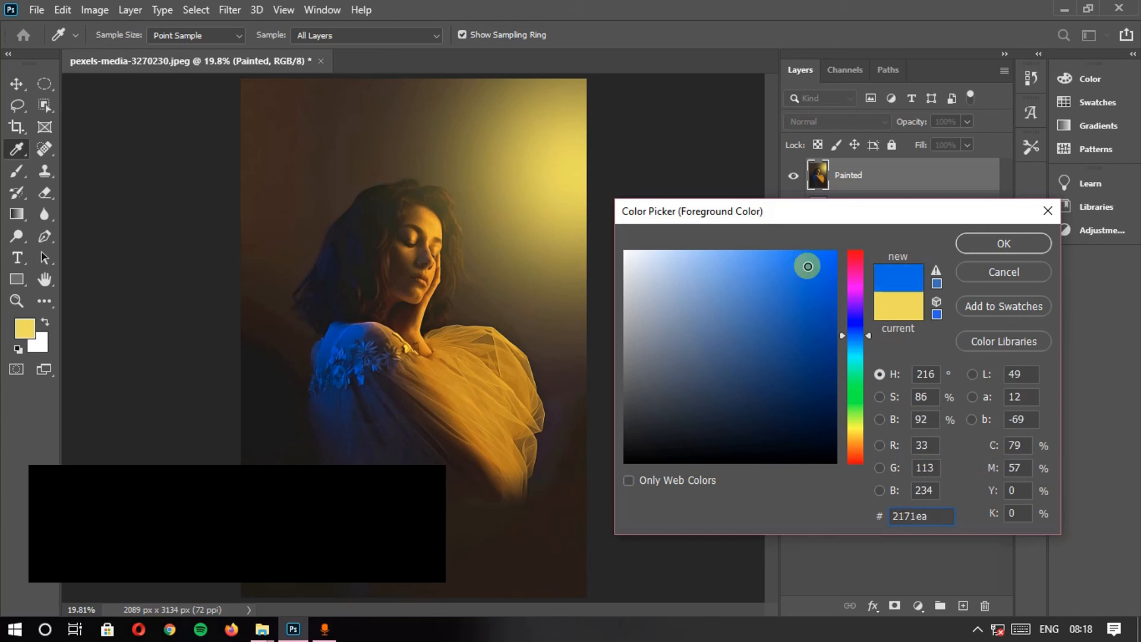
click(1005, 245)
key(b)
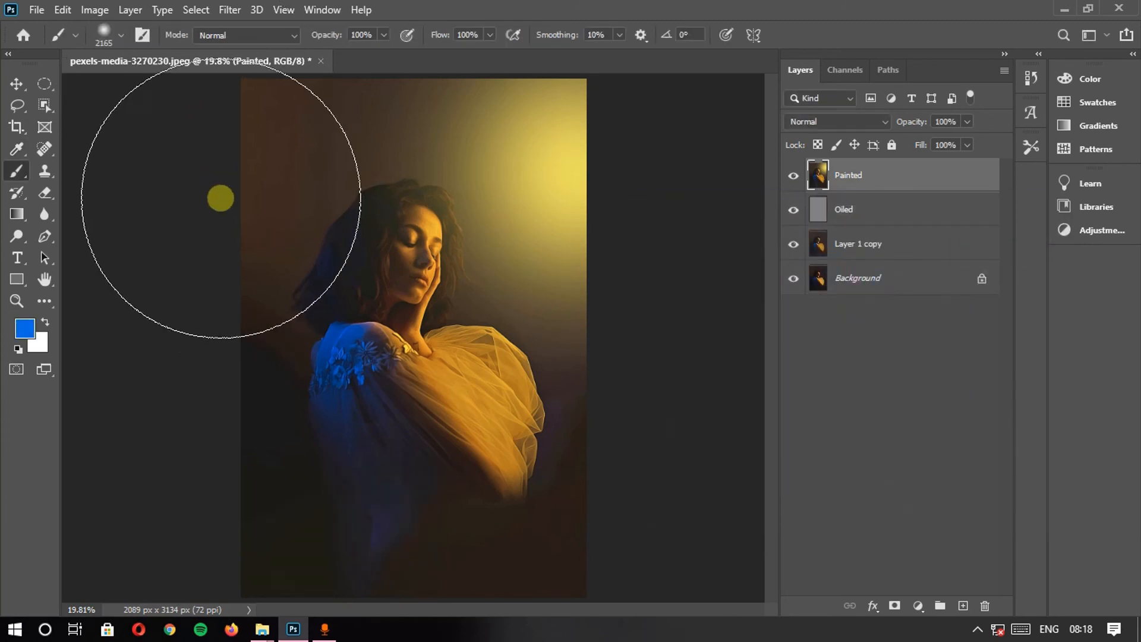
click(207, 206)
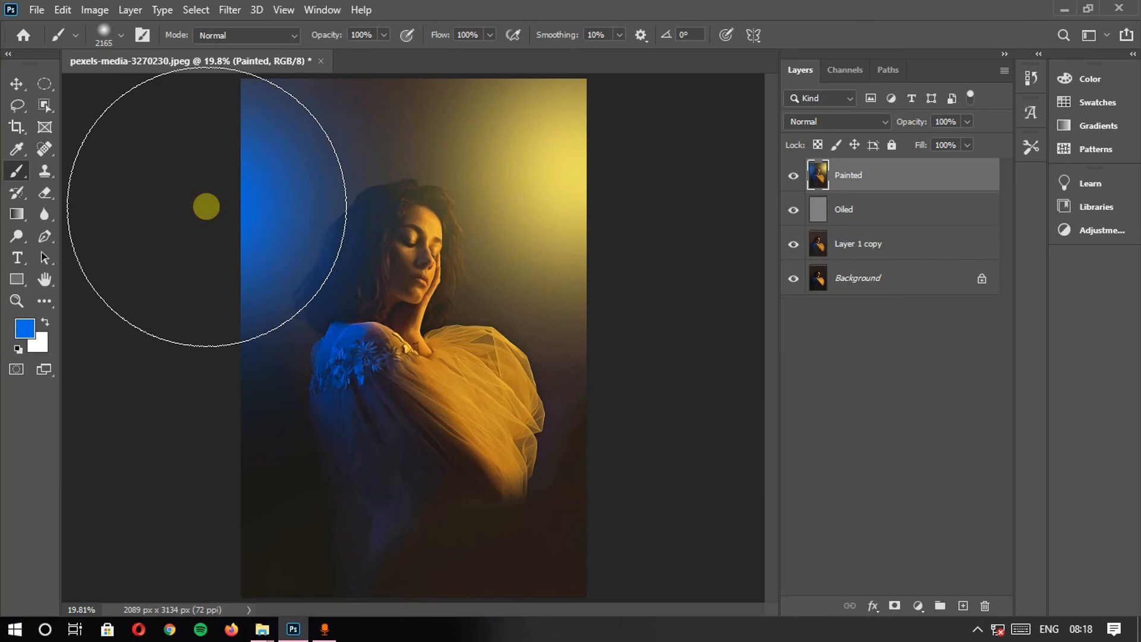
click(883, 120)
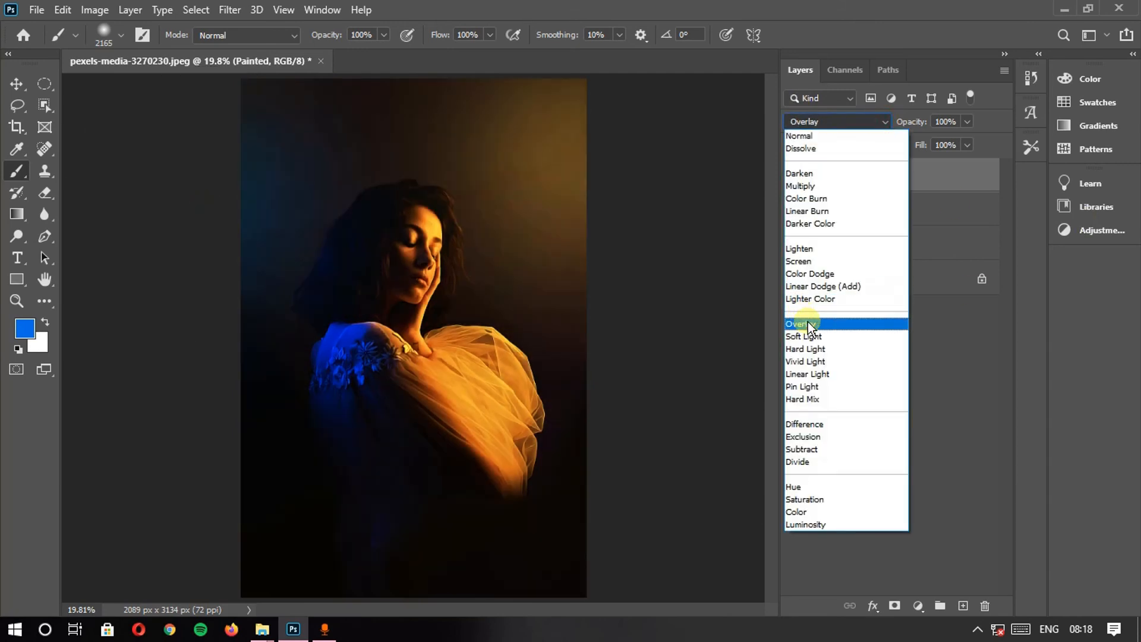
click(808, 322)
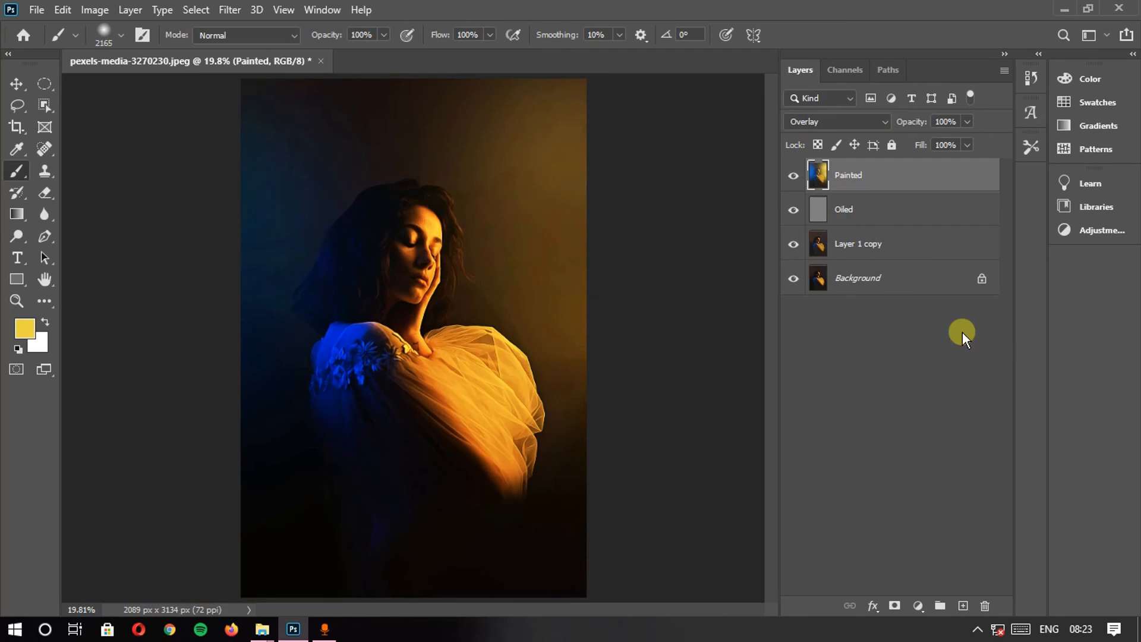
Examine the face and dress up close, comparing the original Background layer alone with the full painted layer stack
key(z)
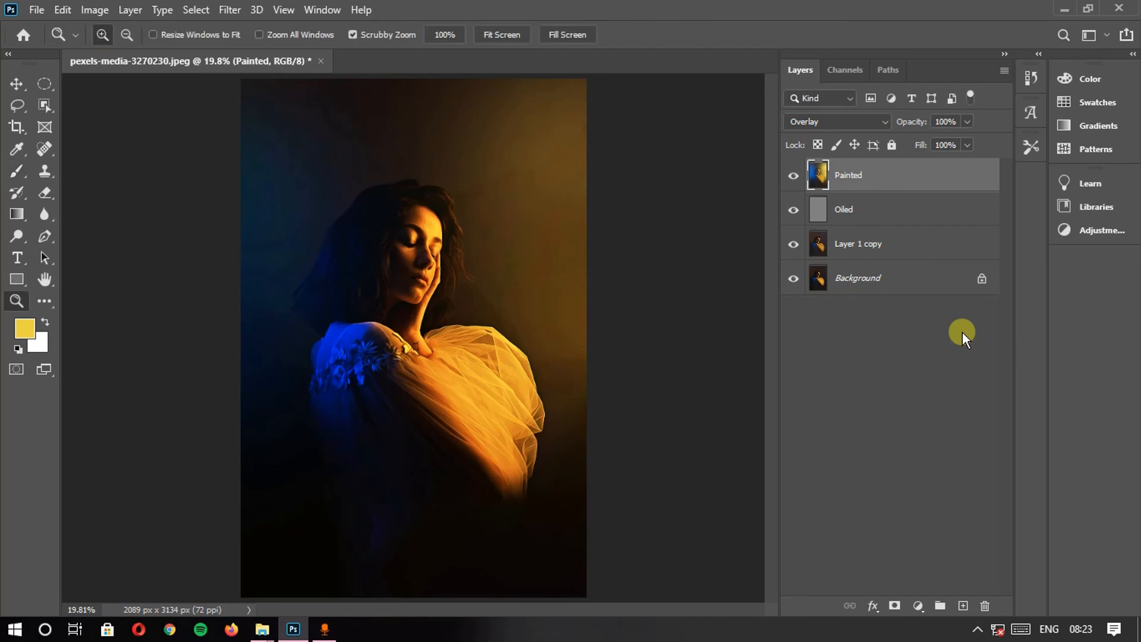
key(z)
drag(407, 306, 761, 305)
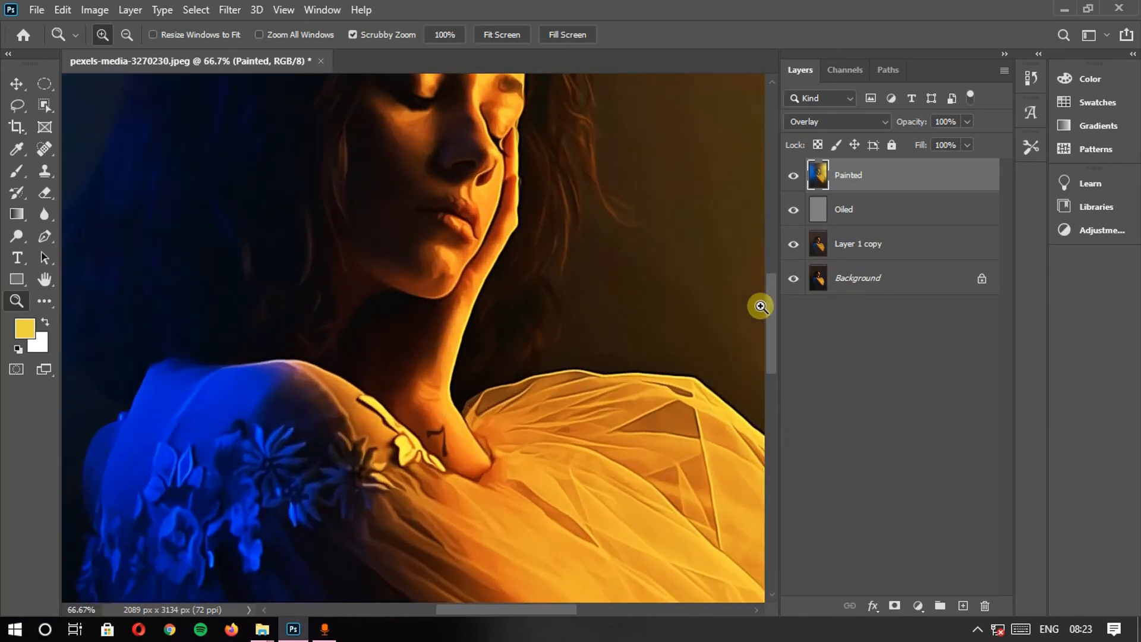
right_click(794, 278)
click(846, 306)
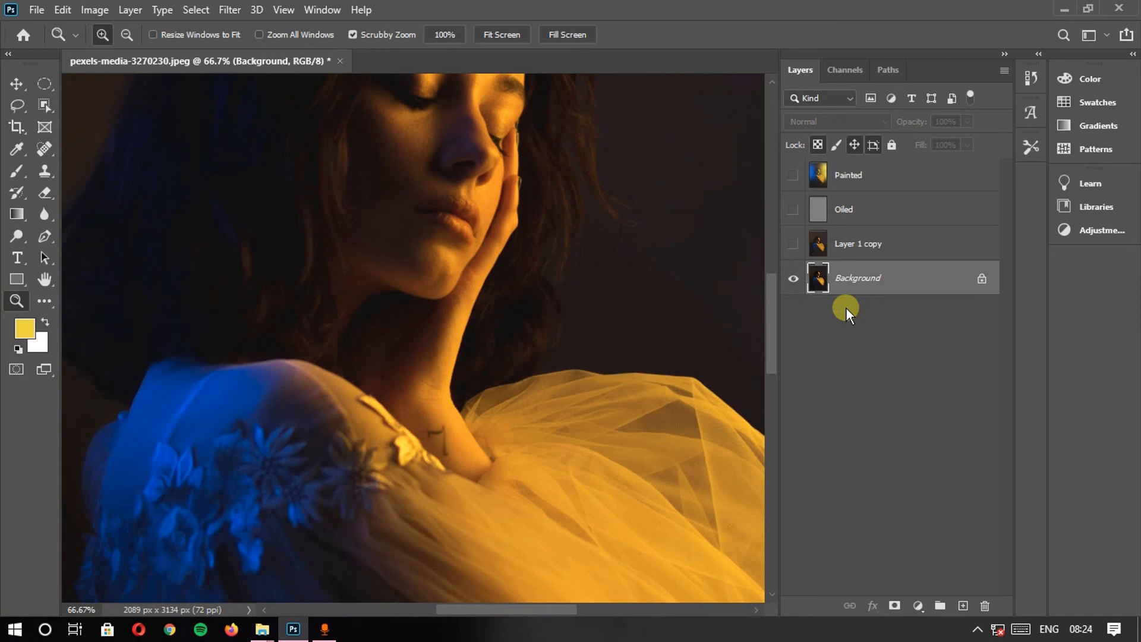
click(793, 175)
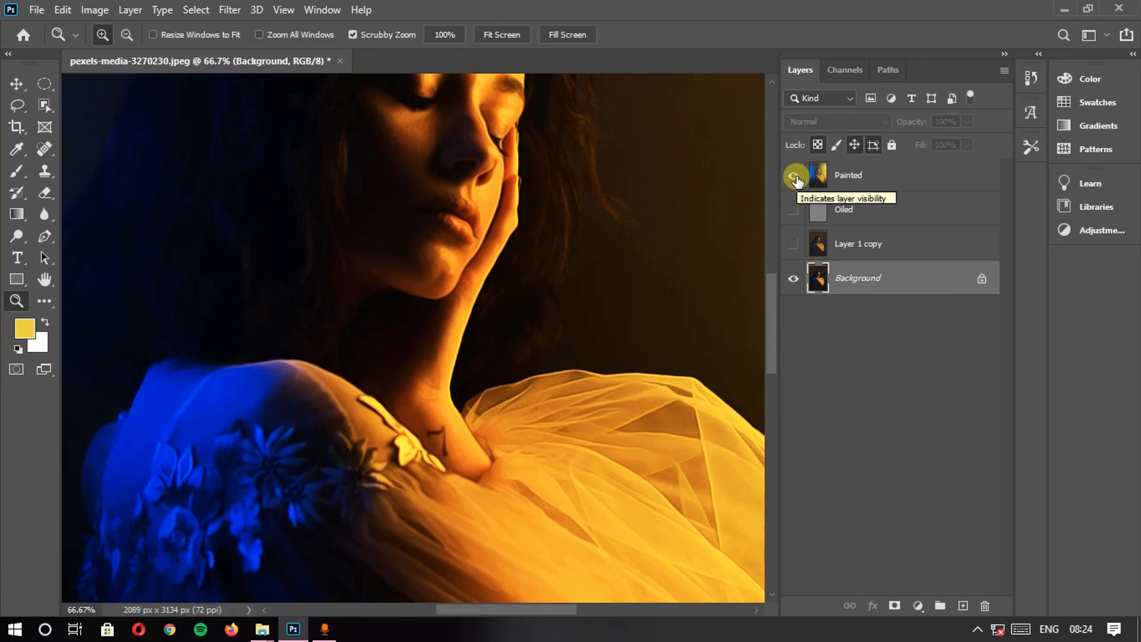
click(793, 209)
click(793, 243)
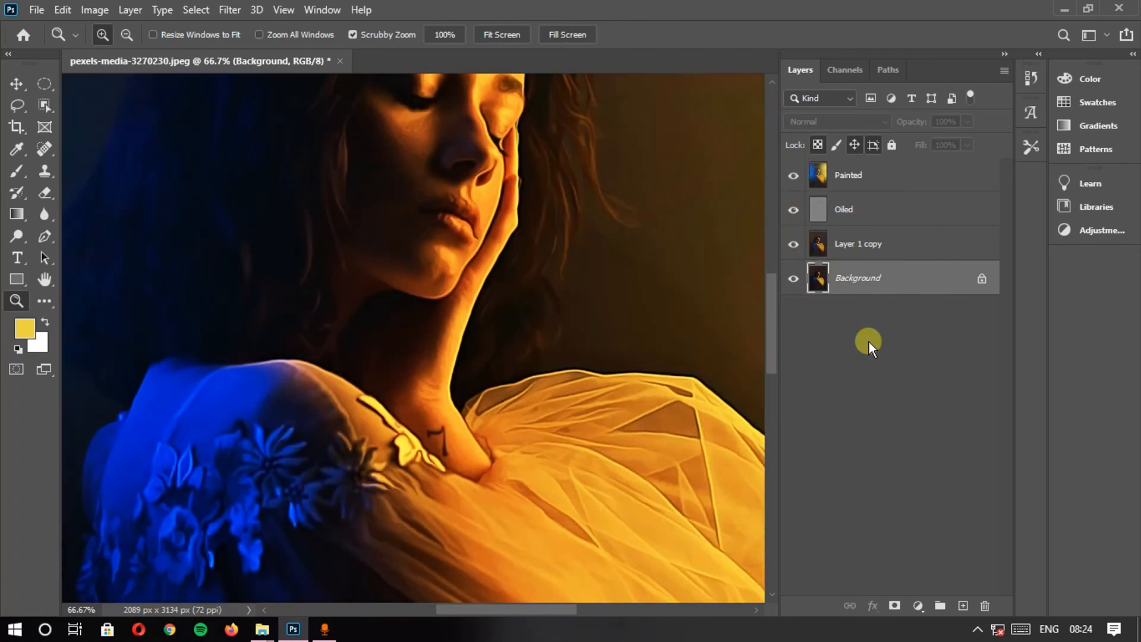
key(ctrl+0)
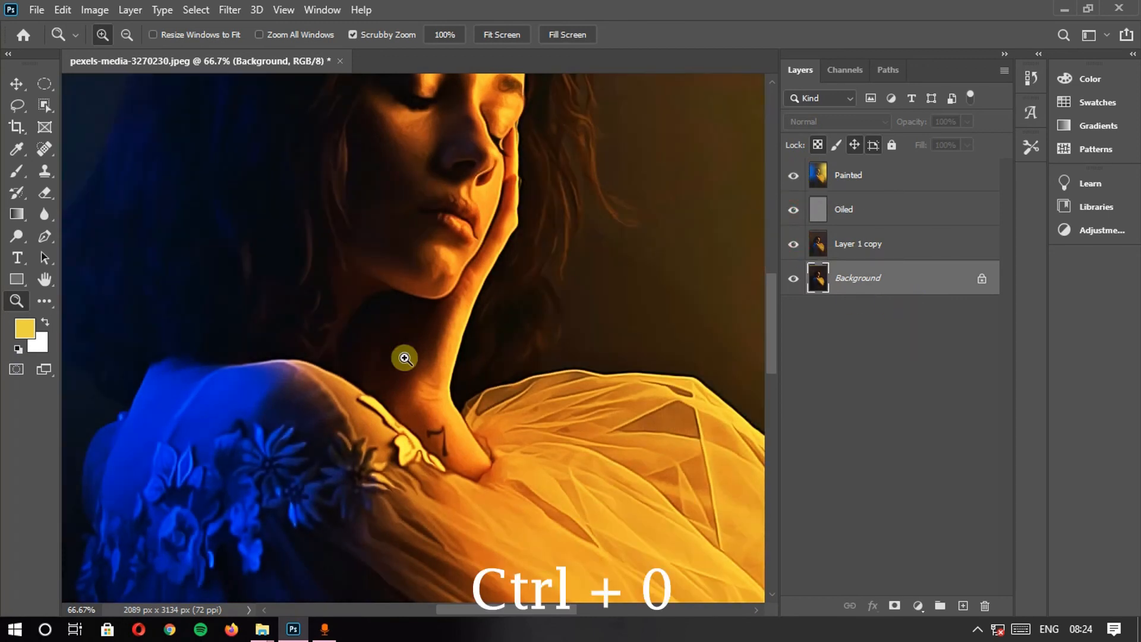